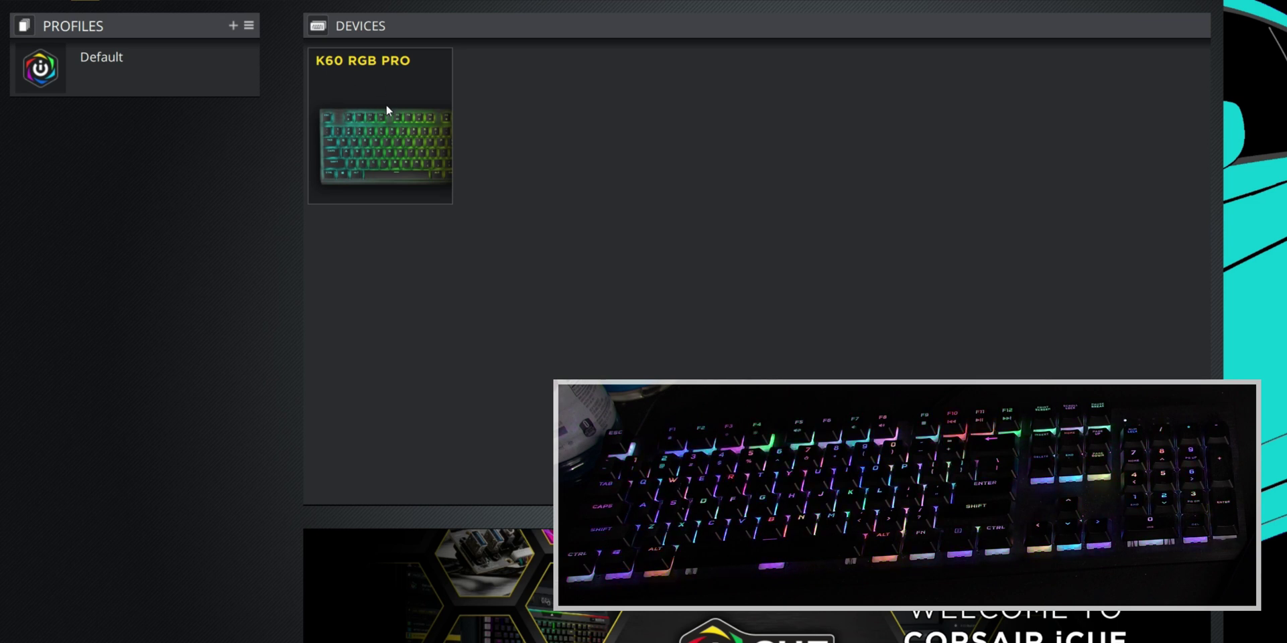
Open the K60 RGB PRO's lighting effects and delete the existing effects.
{"action": "left_click", "coordinate": [365, 143]}
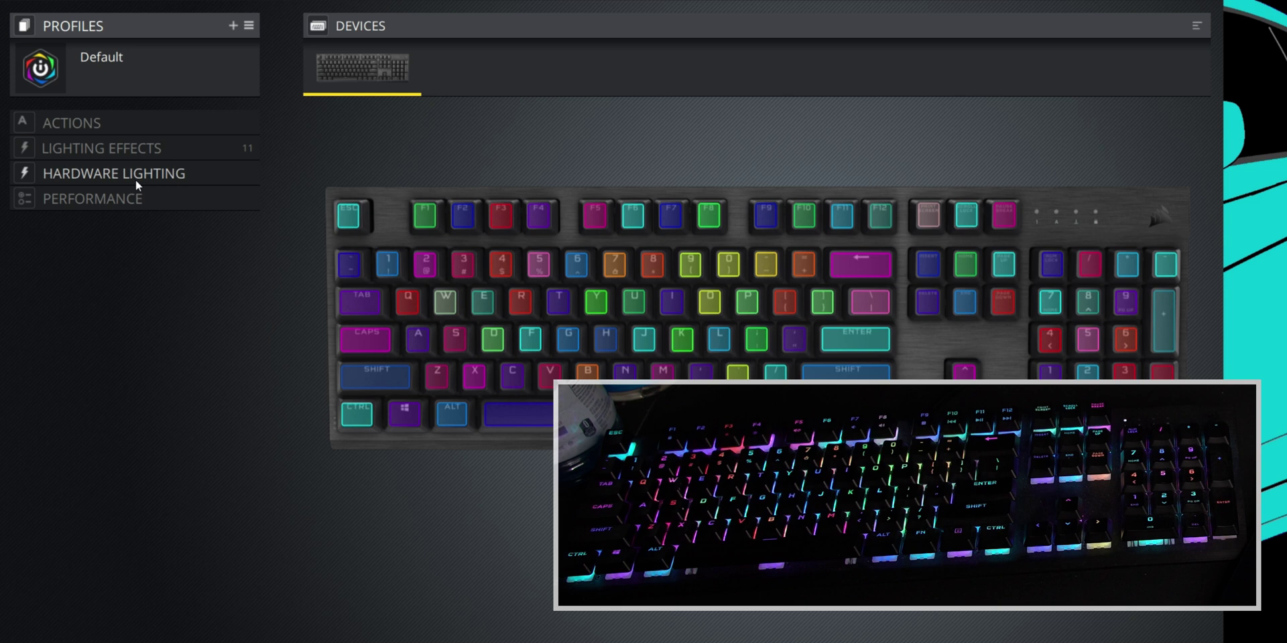
{"action": "left_click", "coordinate": [114, 153]}
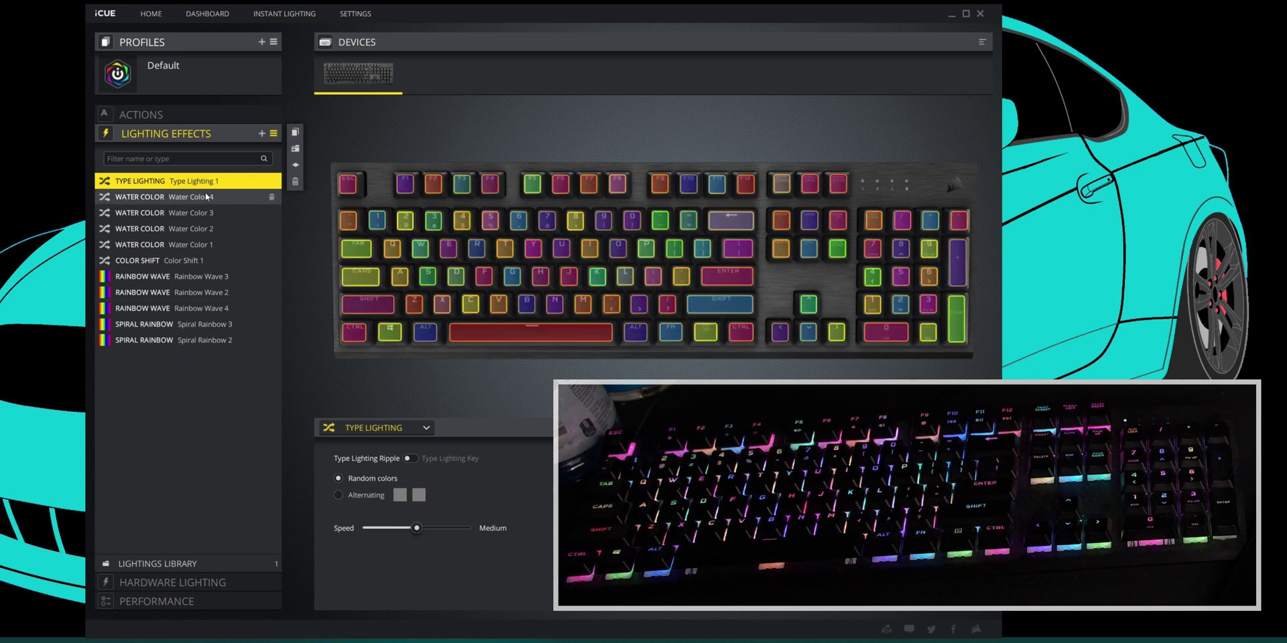
{"action": "left_click", "coordinate": [295, 182]}
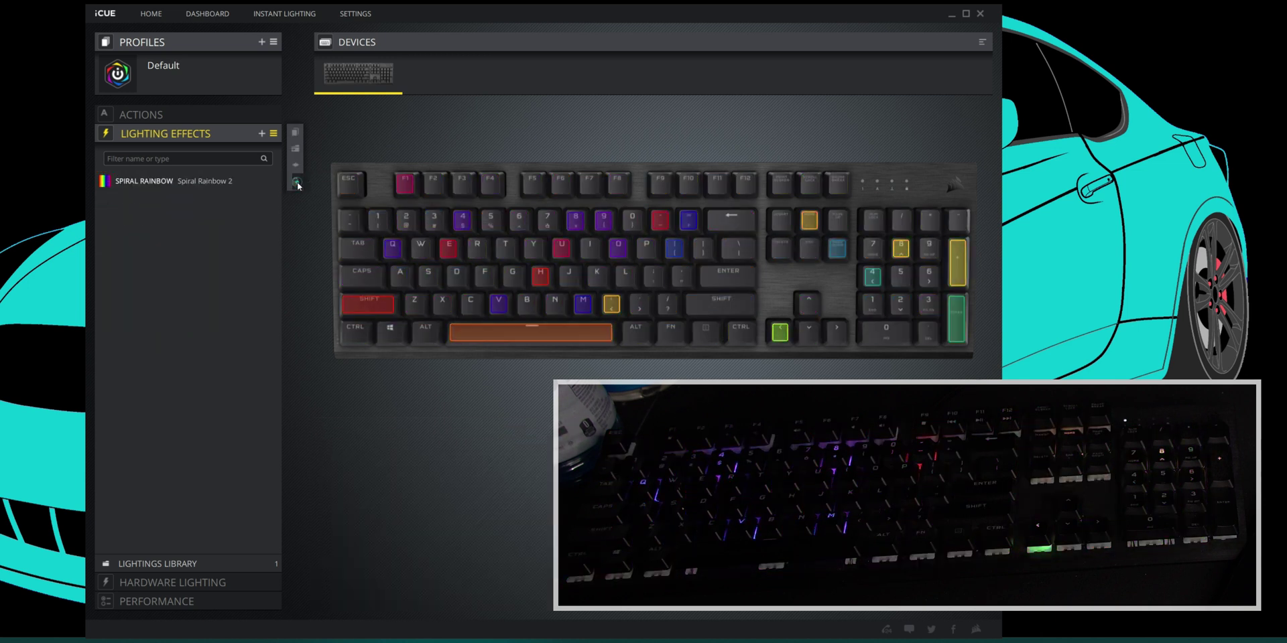
Delete the last old effect, add a new one, and try Rainbow Wave before choosing Type Lighting.
{"action": "left_click", "coordinate": [296, 182]}
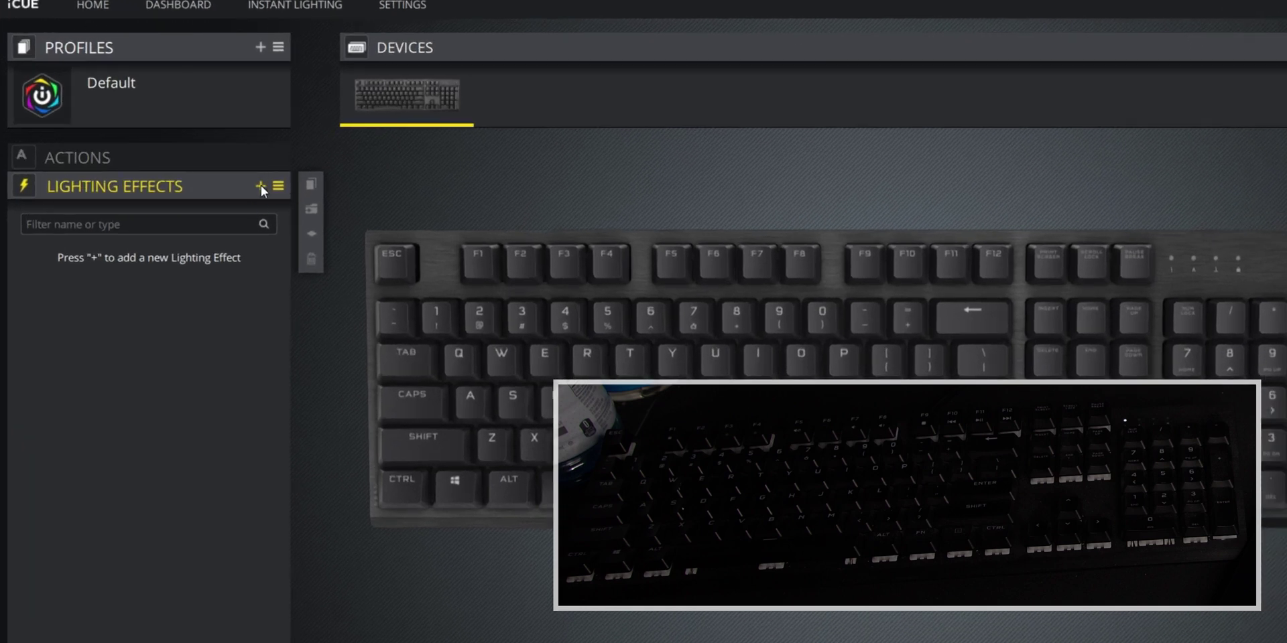
{"action": "left_click", "coordinate": [260, 186]}
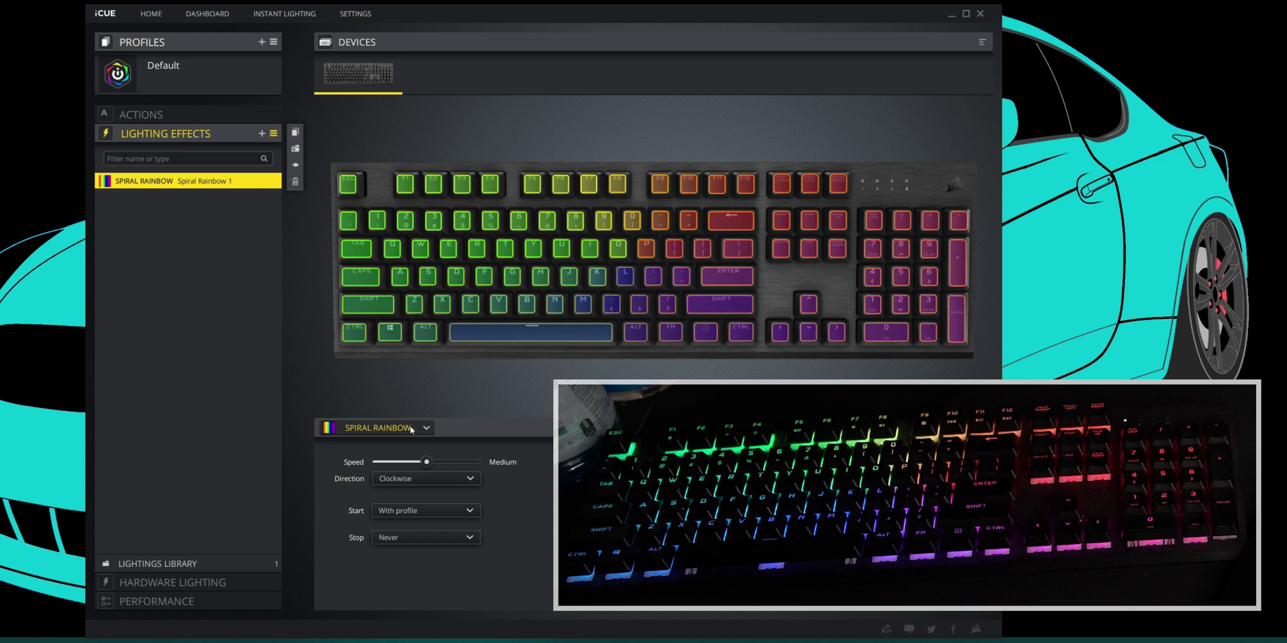
{"action": "left_click", "coordinate": [379, 428]}
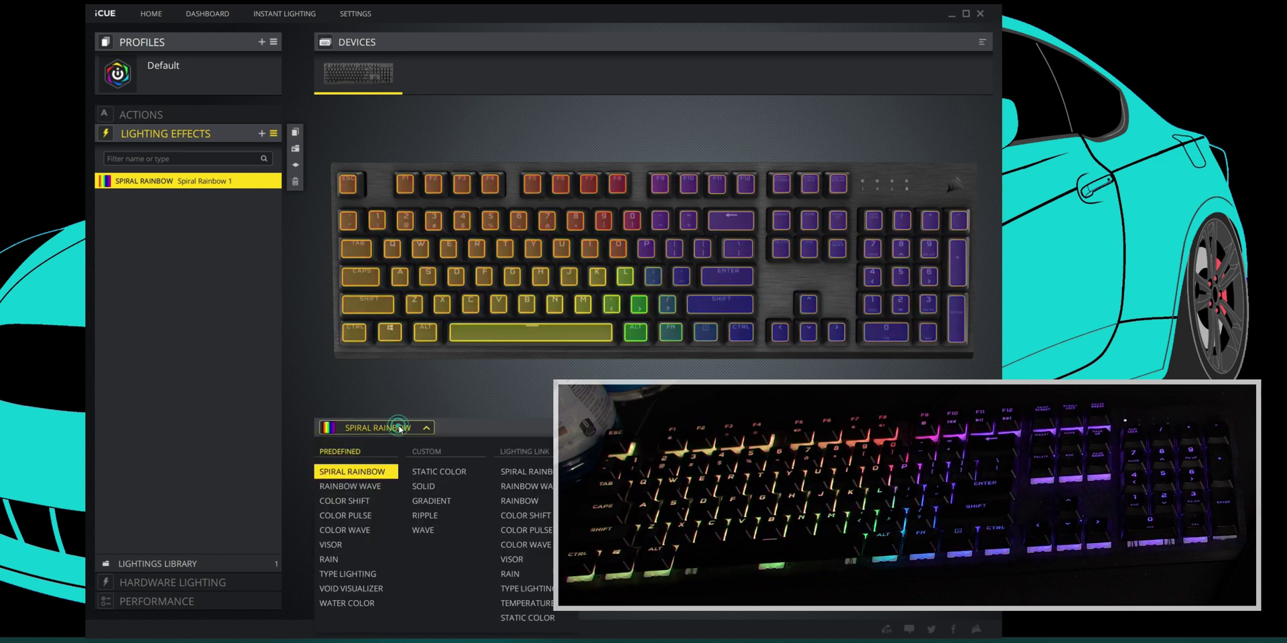
{"action": "left_click", "coordinate": [382, 486]}
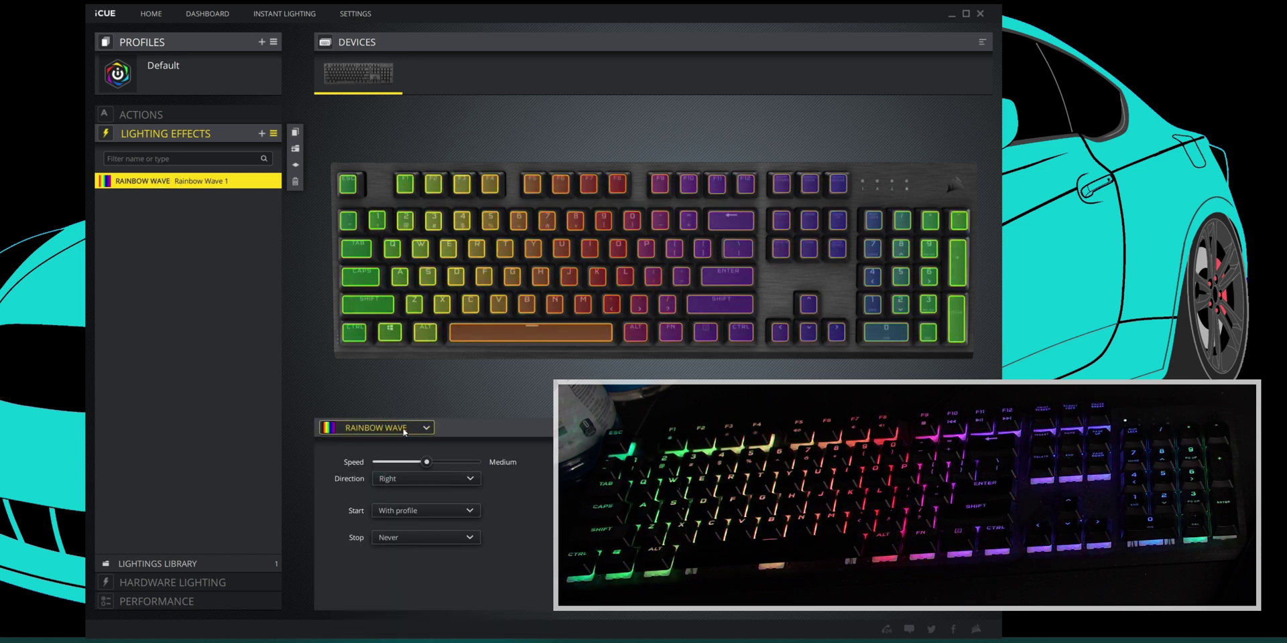
{"action": "left_click", "coordinate": [423, 478]}
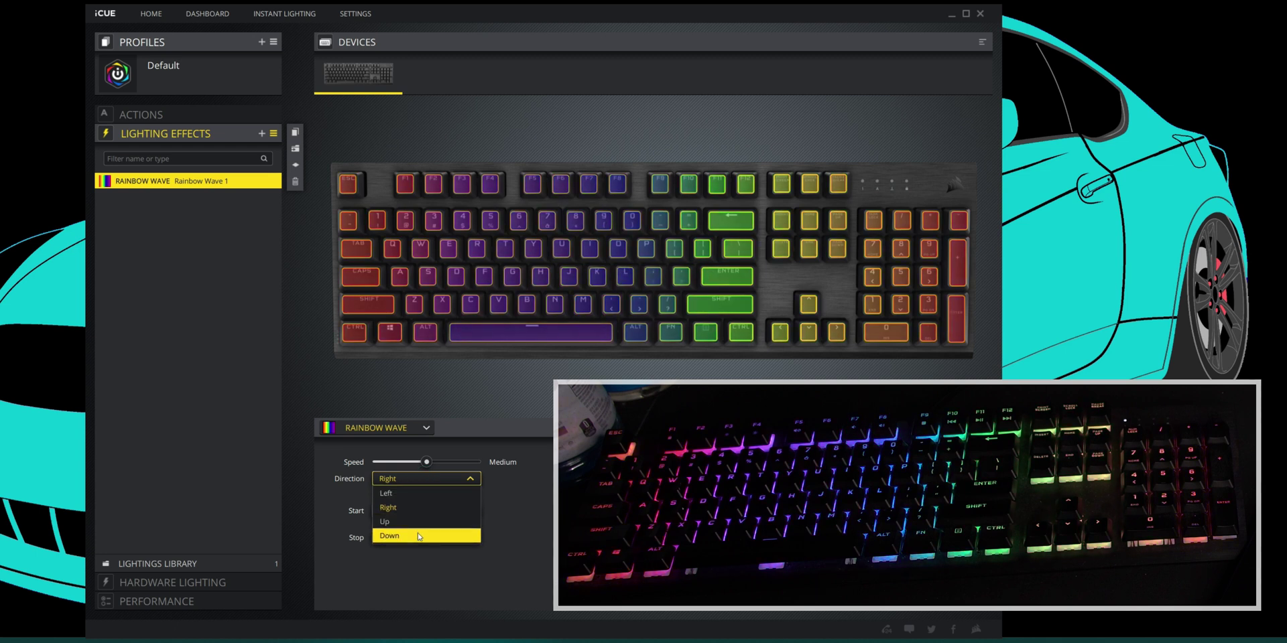
{"action": "left_click", "coordinate": [418, 508]}
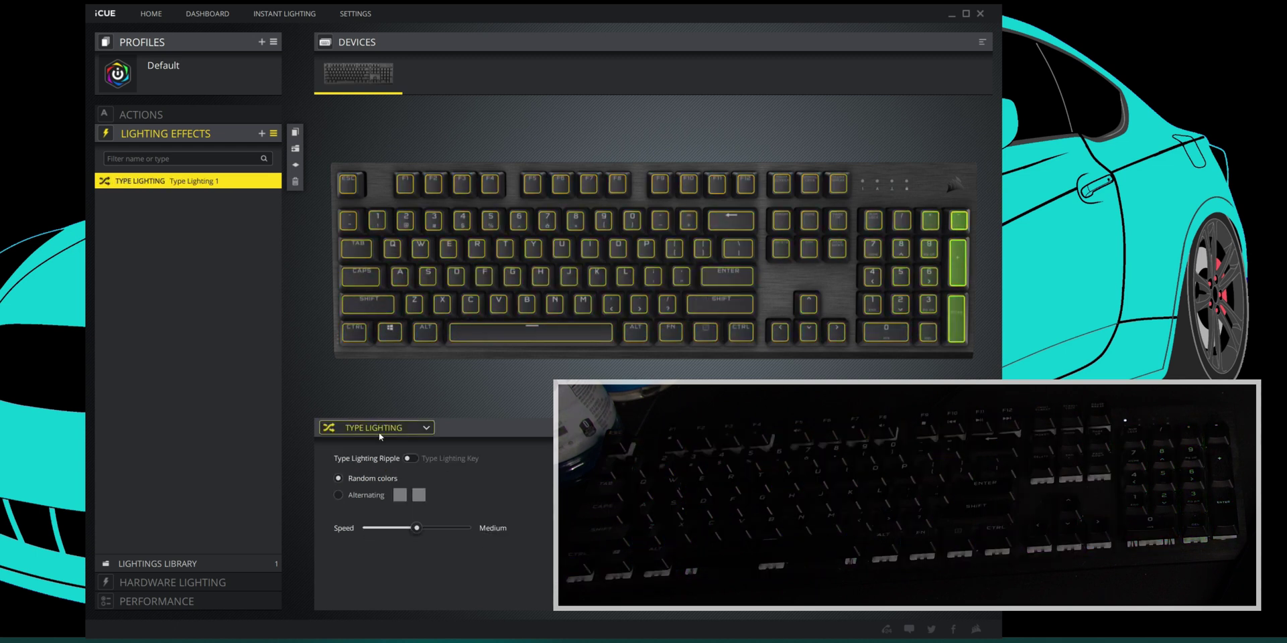
{"action": "left_click", "coordinate": [379, 432]}
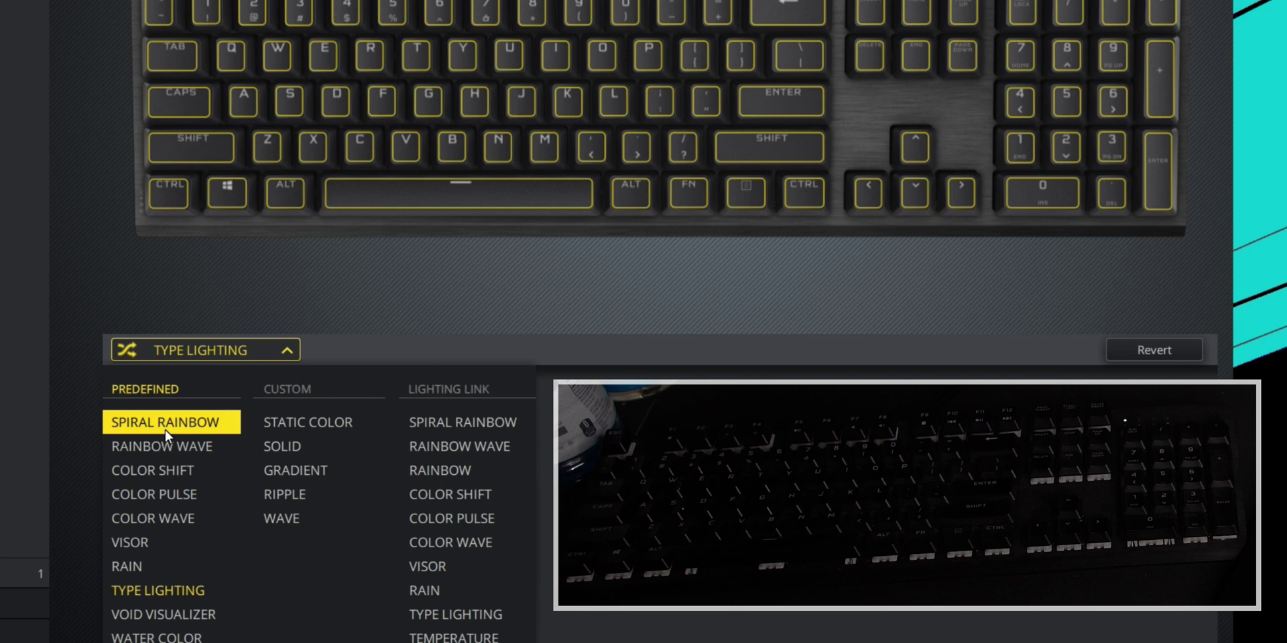
Switch the effect to Spiral Rainbow, keep direction Clockwise, and set speed to Fast.
{"action": "left_click", "coordinate": [165, 429]}
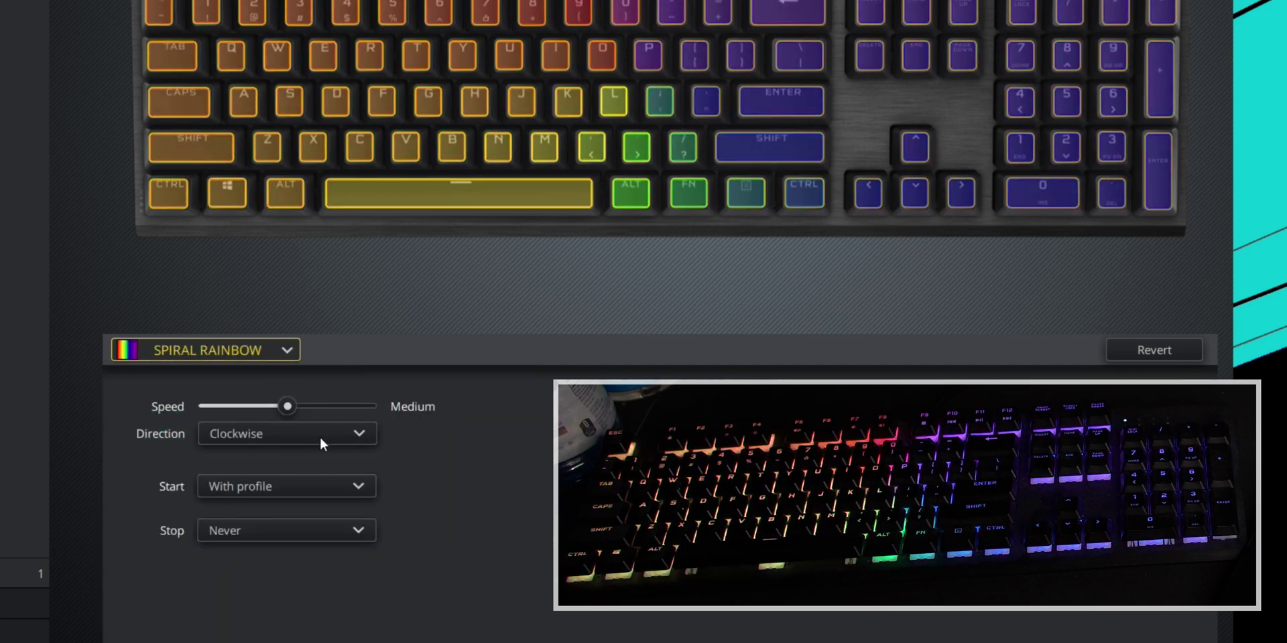
{"action": "left_click", "coordinate": [320, 437]}
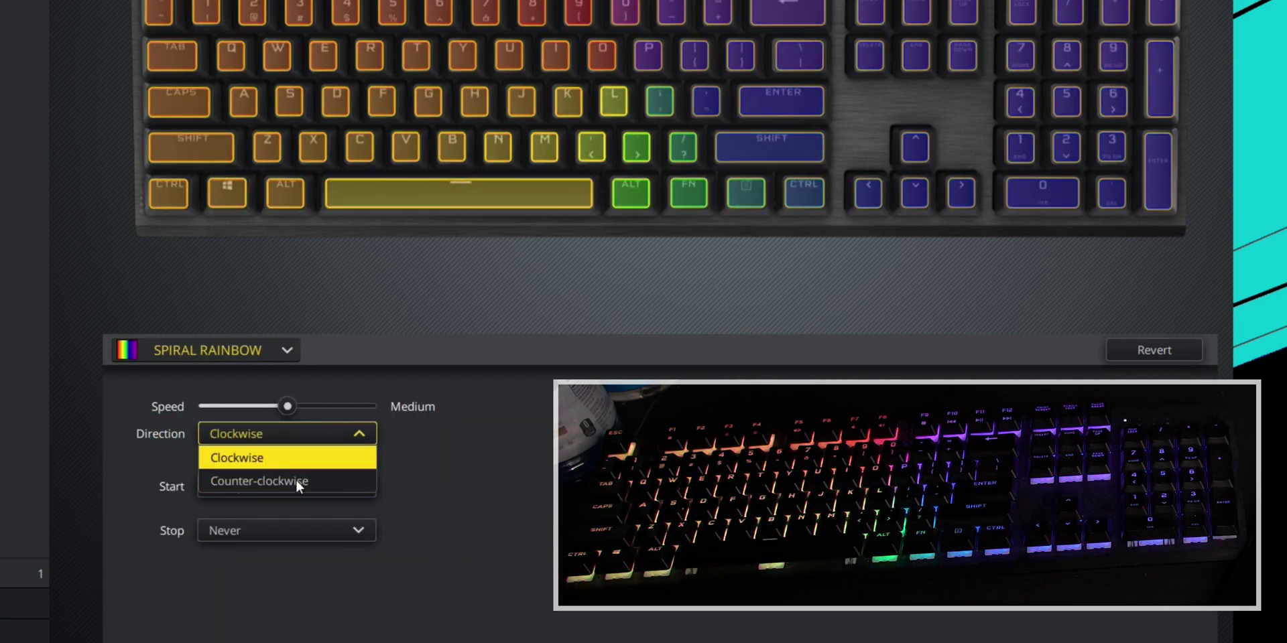
{"action": "left_click", "coordinate": [322, 458]}
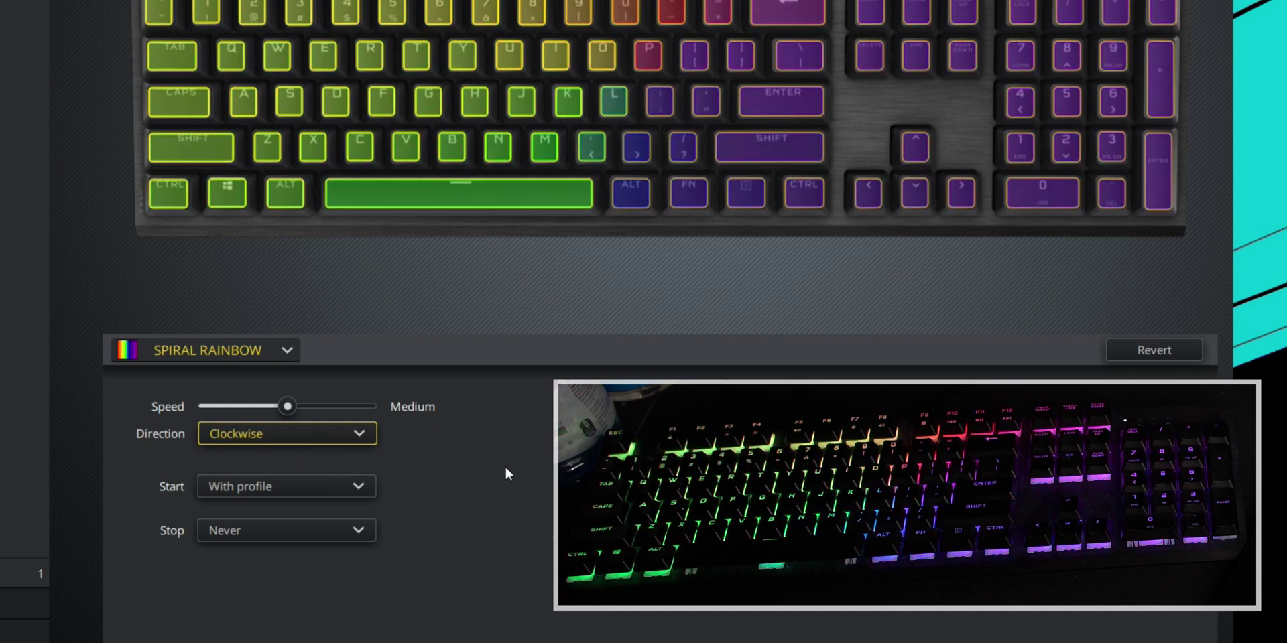
{"action": "left_click_drag", "start_coordinate": [287, 407], "coordinate": [199, 407]}
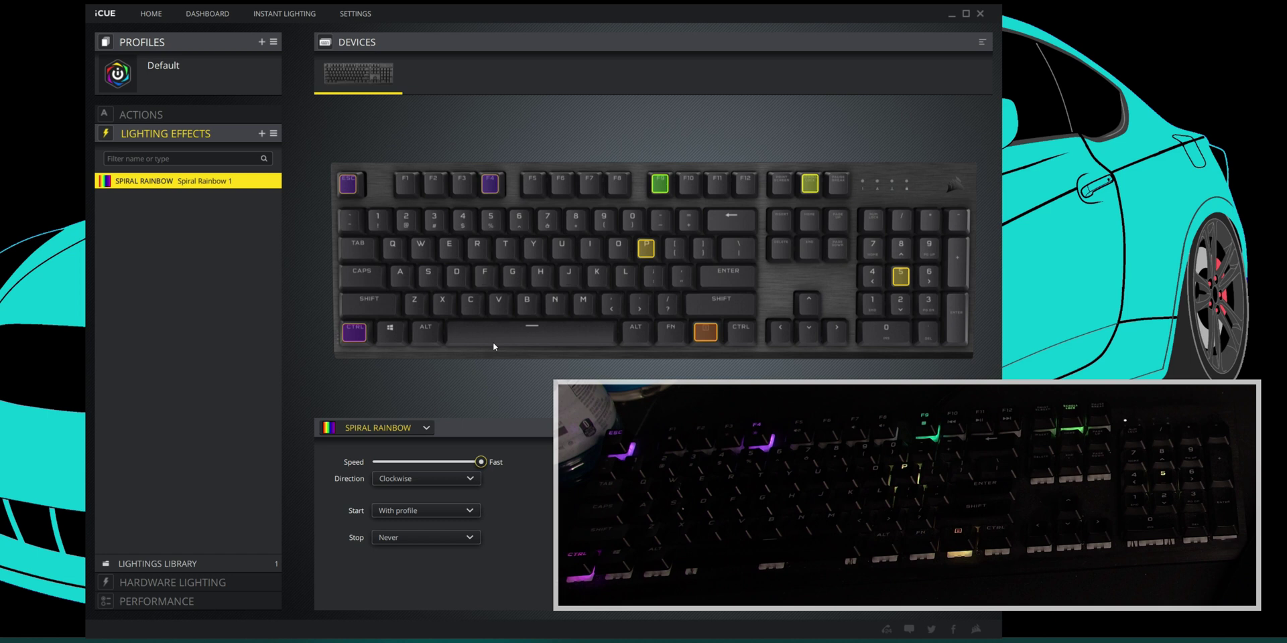
Add Spiral Rainbow 2 running at Fast speed, turning Counter-clockwise.
{"action": "left_click", "coordinate": [262, 134]}
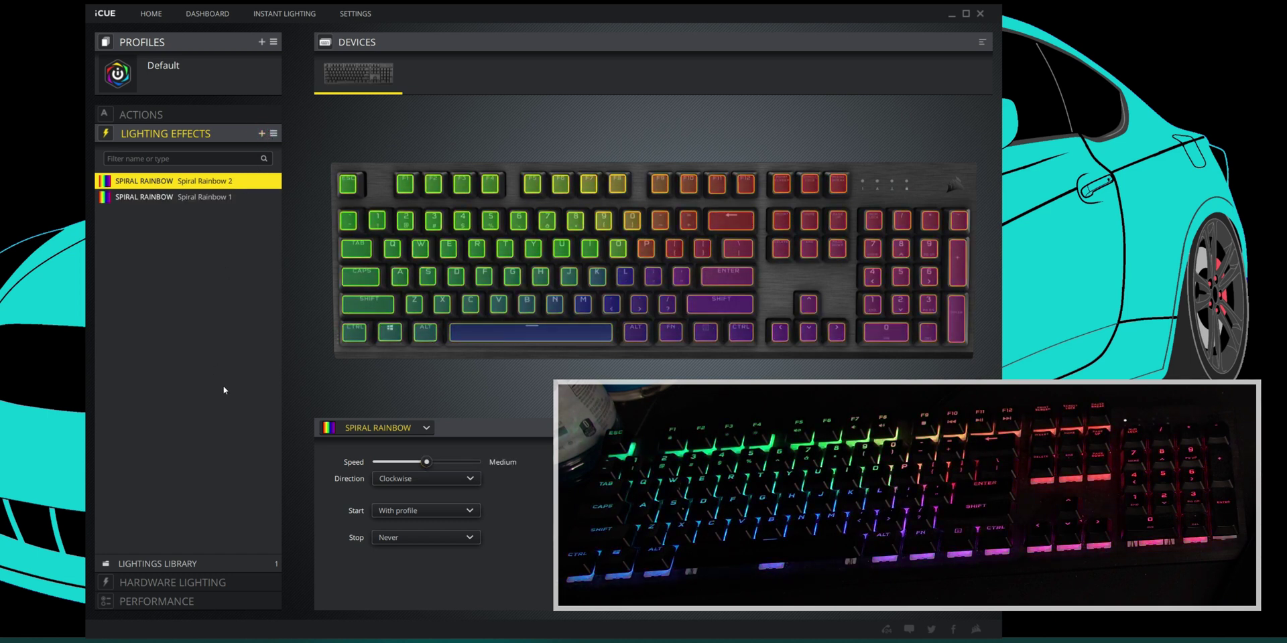
{"action": "left_click", "coordinate": [365, 429]}
{"action": "left_click", "coordinate": [364, 429]}
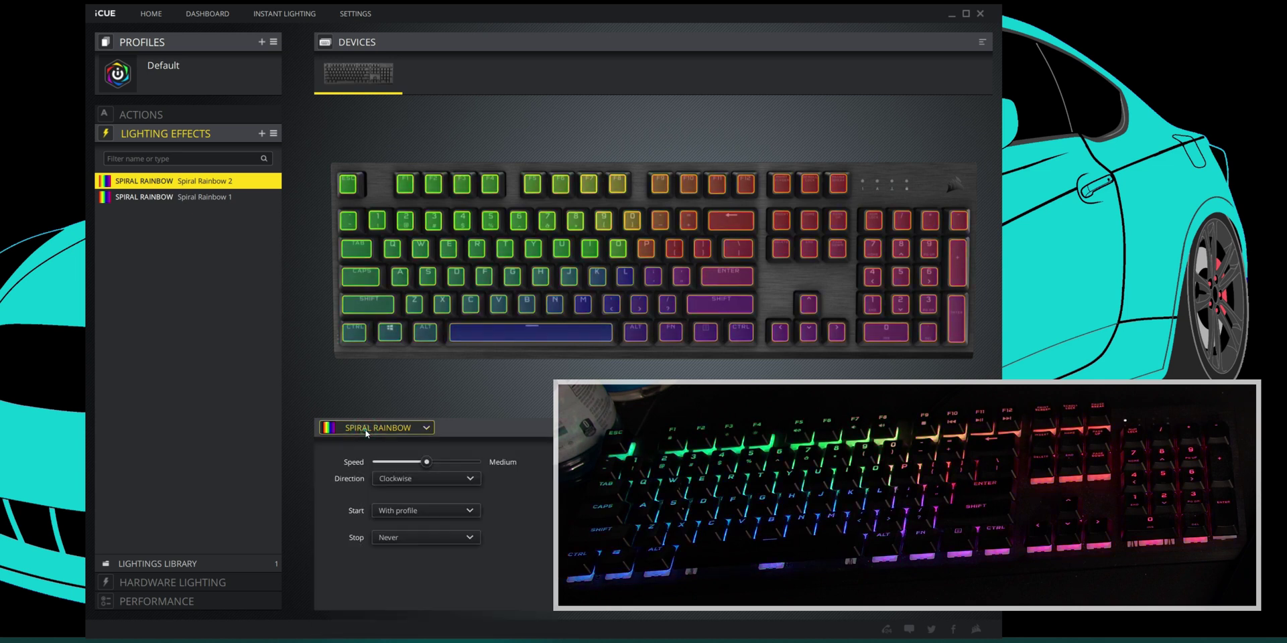
{"action": "mouse_move", "coordinate": [456, 462]}
{"action": "left_mouse_down"}
{"action": "mouse_move", "coordinate": [425, 464]}
{"action": "mouse_move", "coordinate": [481, 462]}
{"action": "left_mouse_up"}
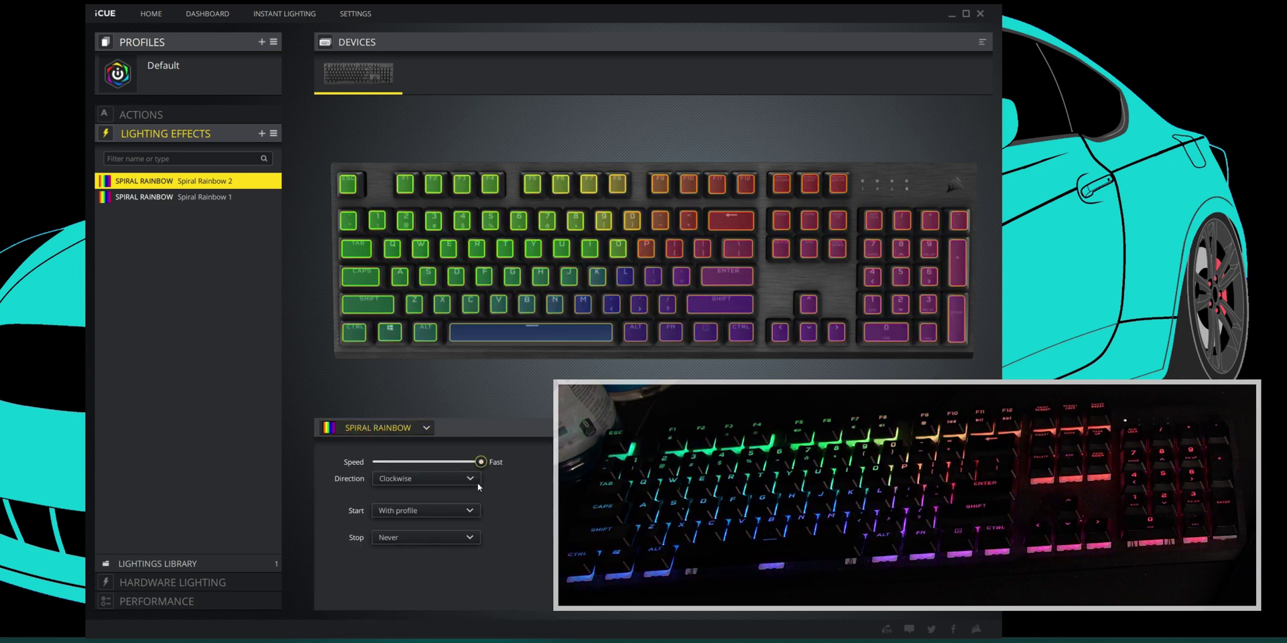
{"action": "left_click", "coordinate": [445, 479]}
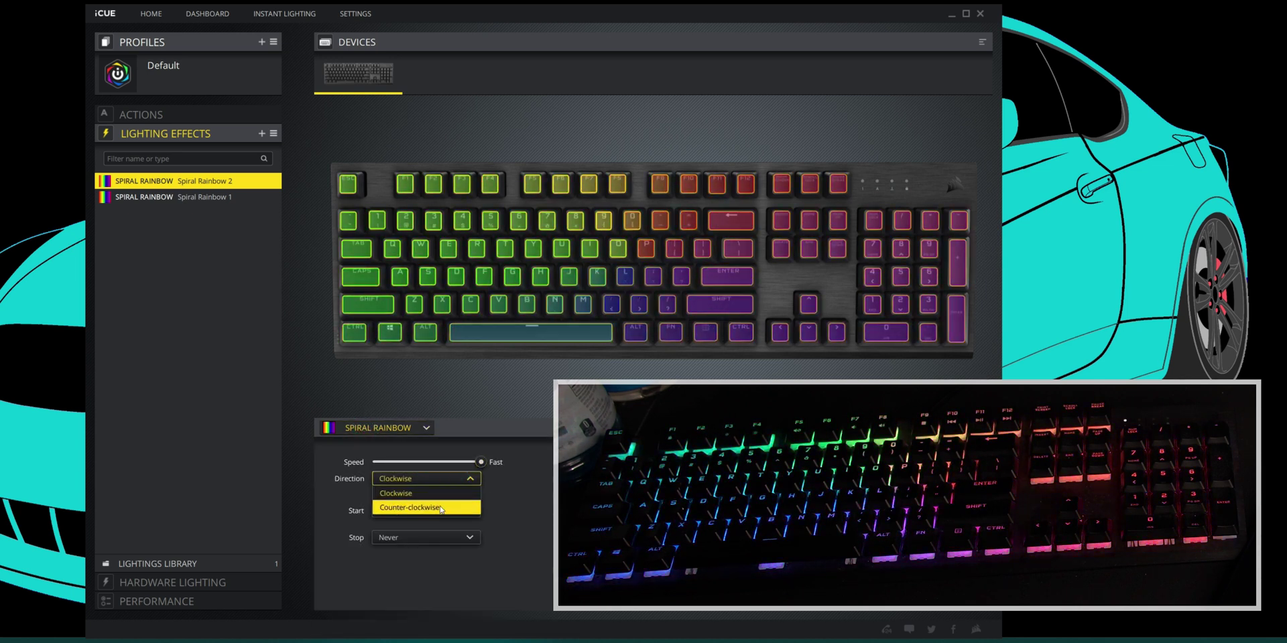
{"action": "left_click", "coordinate": [435, 508]}
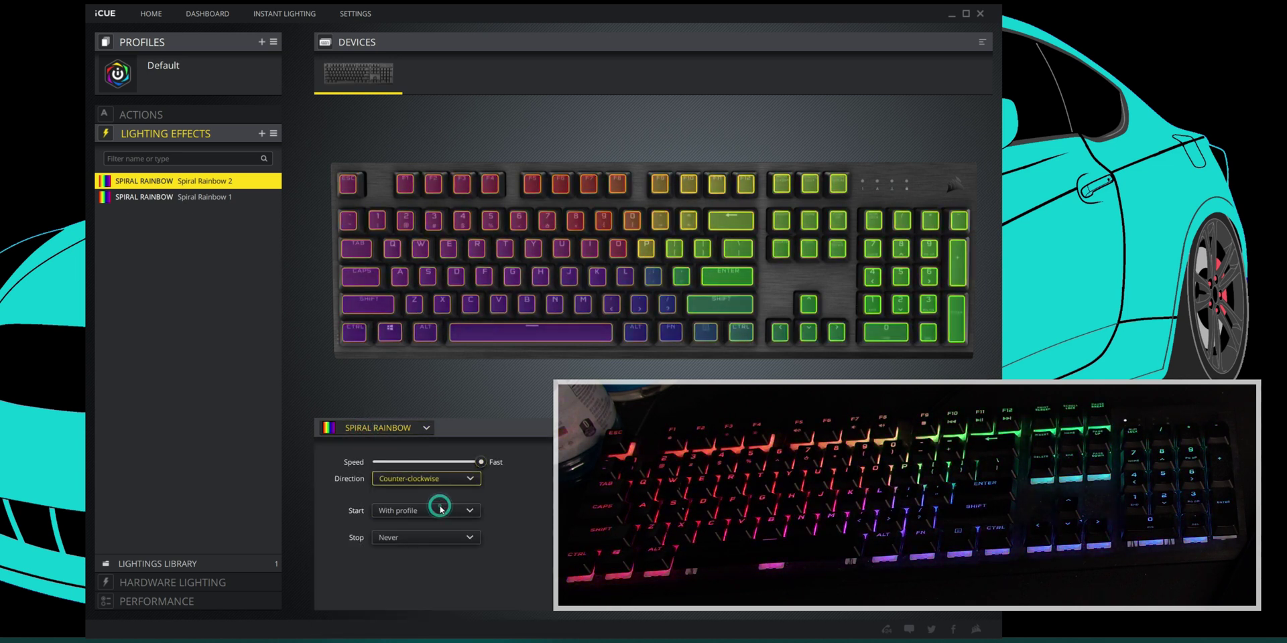
Assign the CAPS key to the layer and preview only the selected effect.
{"action": "left_click", "coordinate": [472, 366]}
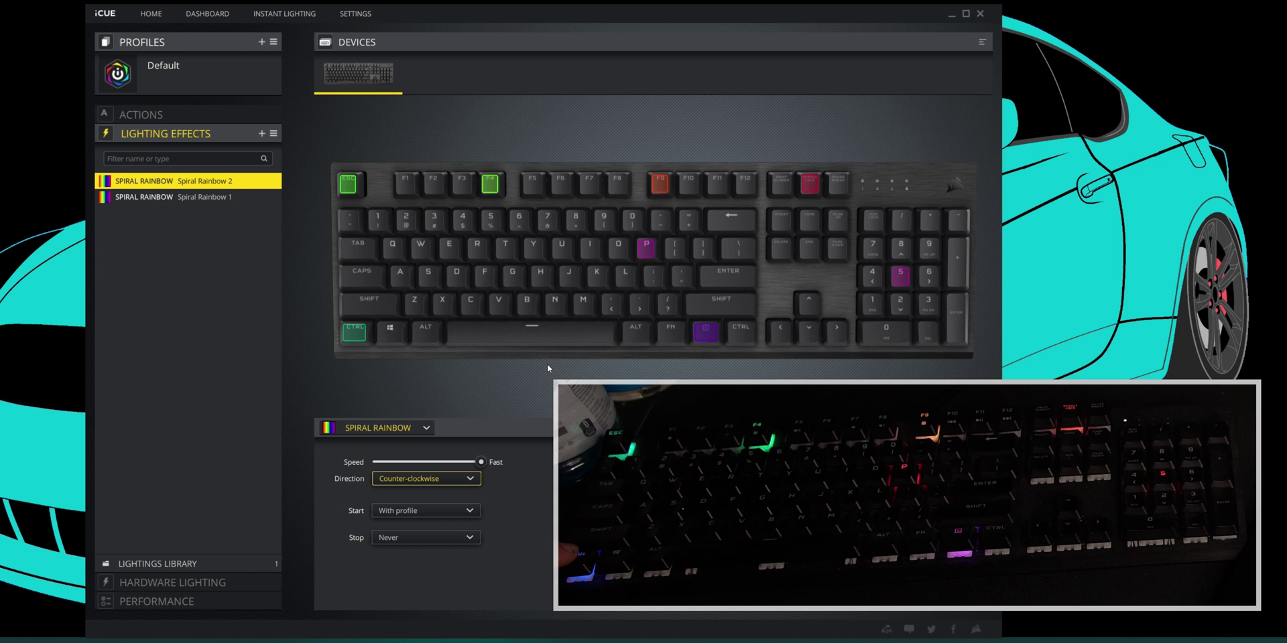
{"action": "left_click", "coordinate": [373, 280]}
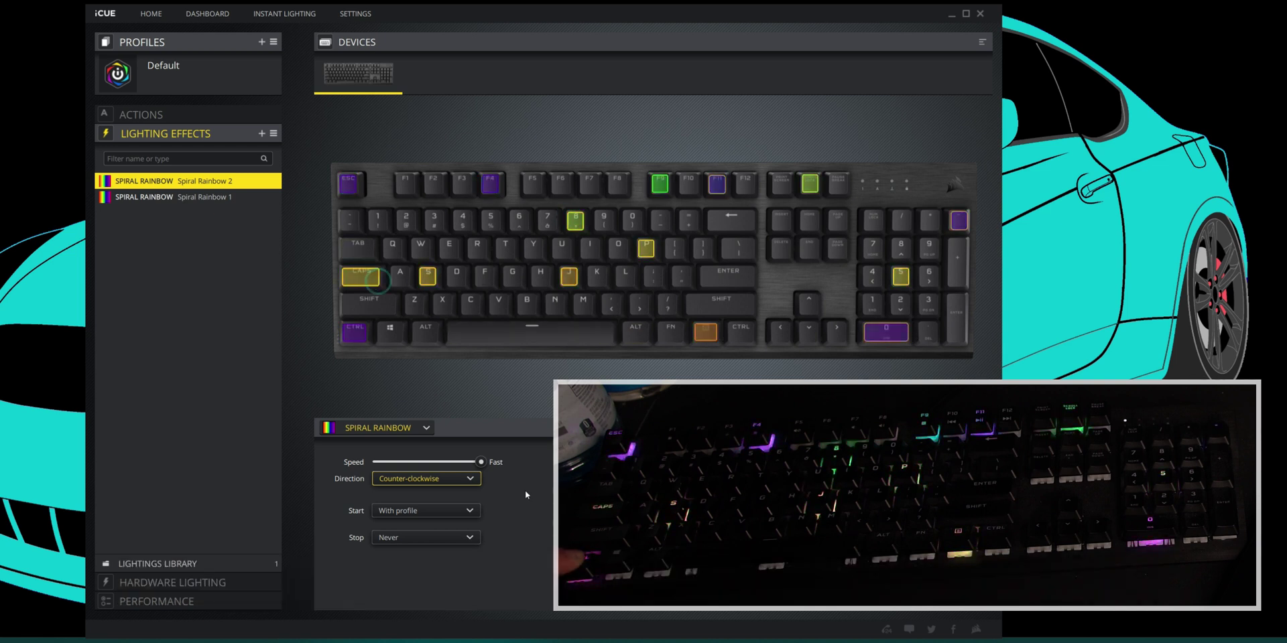
{"action": "left_click", "coordinate": [273, 134]}
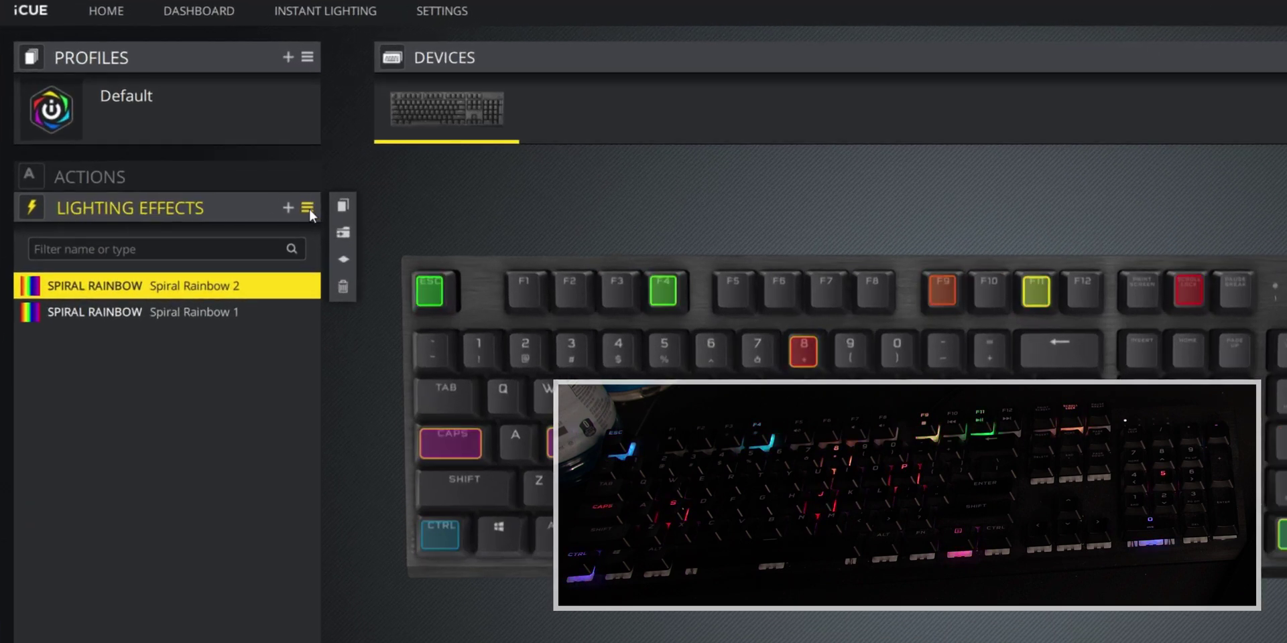
{"action": "left_click", "coordinate": [344, 260]}
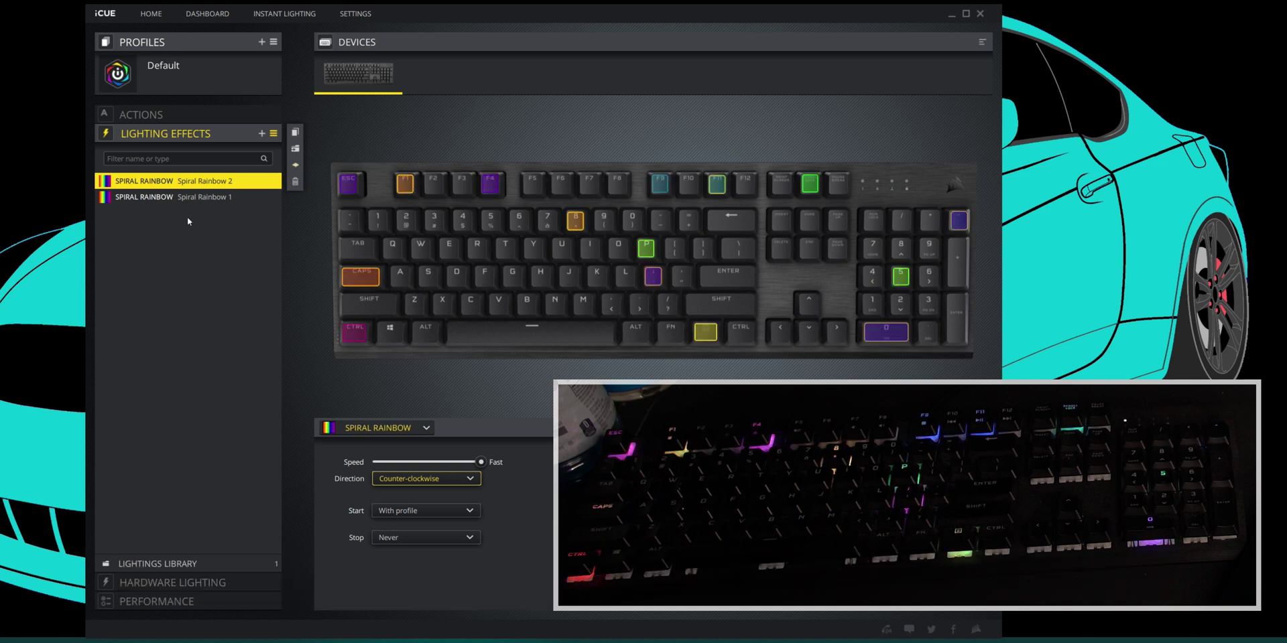
Add Rainbow Wave 1 as a third effect and raise its speed to Fast.
{"action": "left_click", "coordinate": [262, 134]}
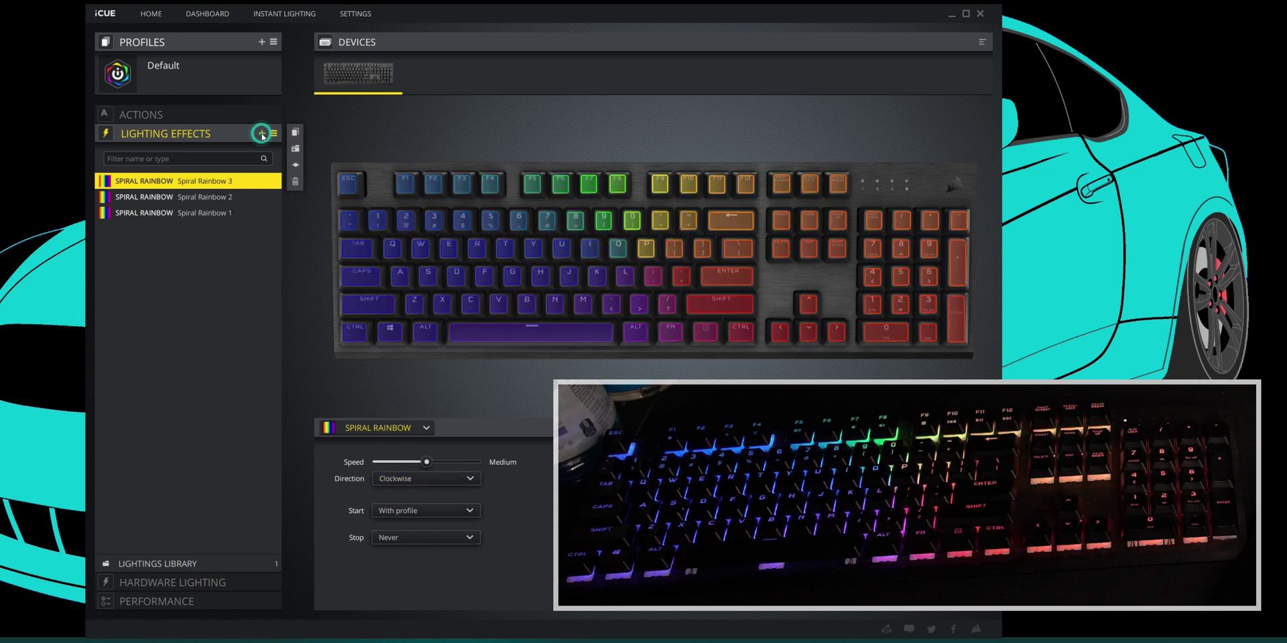
{"action": "left_click", "coordinate": [368, 432]}
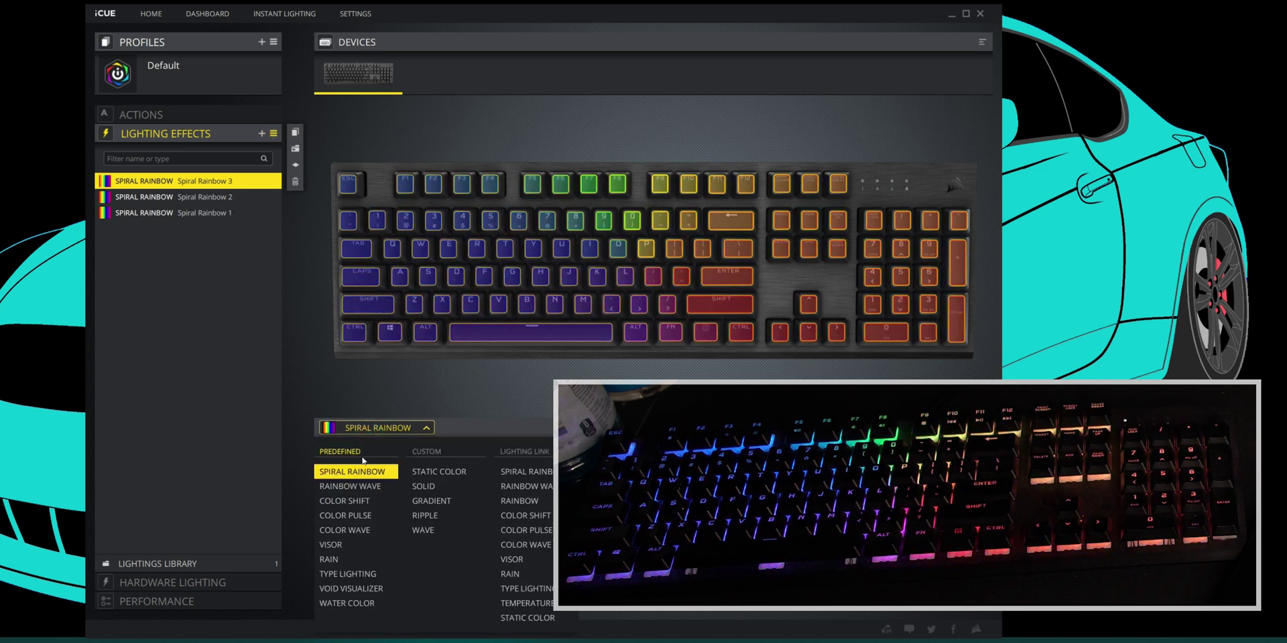
{"action": "left_click", "coordinate": [366, 483]}
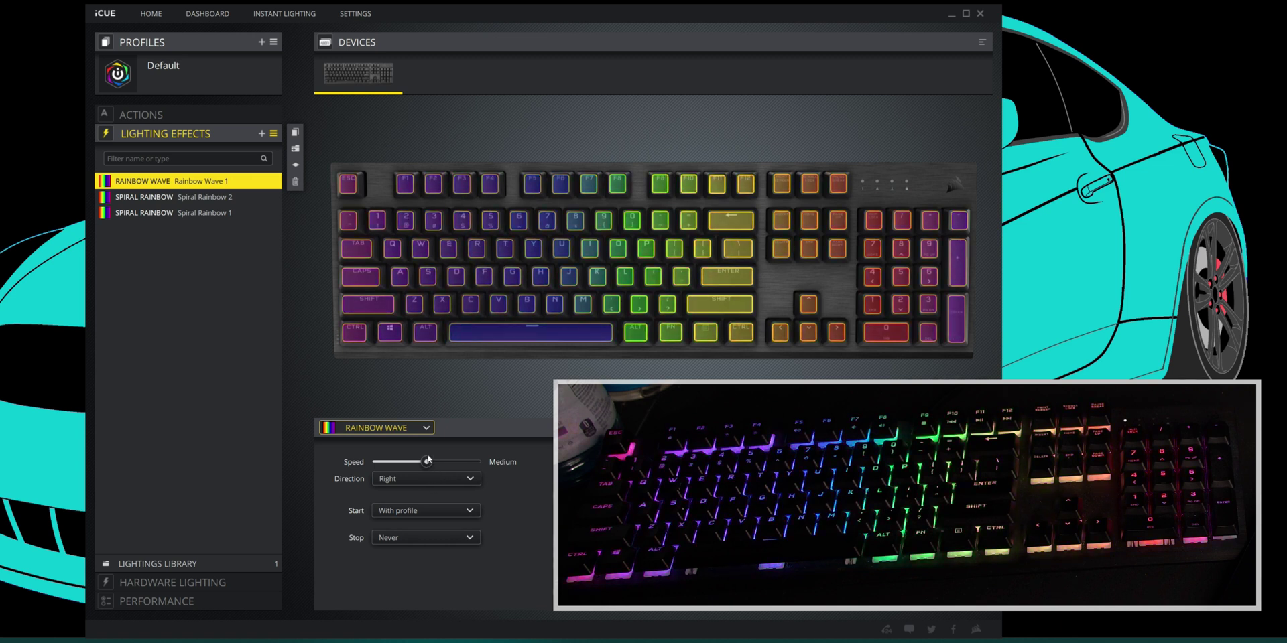
{"action": "left_click_drag", "start_coordinate": [426, 461], "coordinate": [480, 462]}
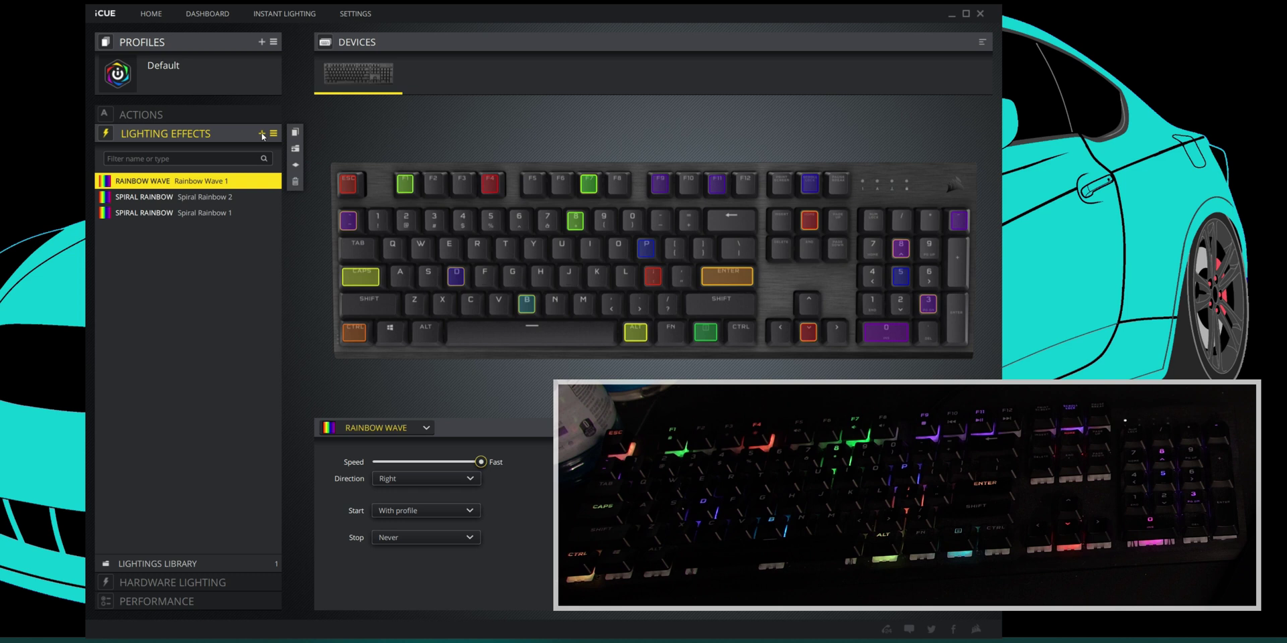
Add Rainbow Wave 2 at Fast speed travelling Left, assigning keys including Y and numpad Enter.
{"action": "left_click", "coordinate": [262, 134]}
{"action": "left_click", "coordinate": [375, 428]}
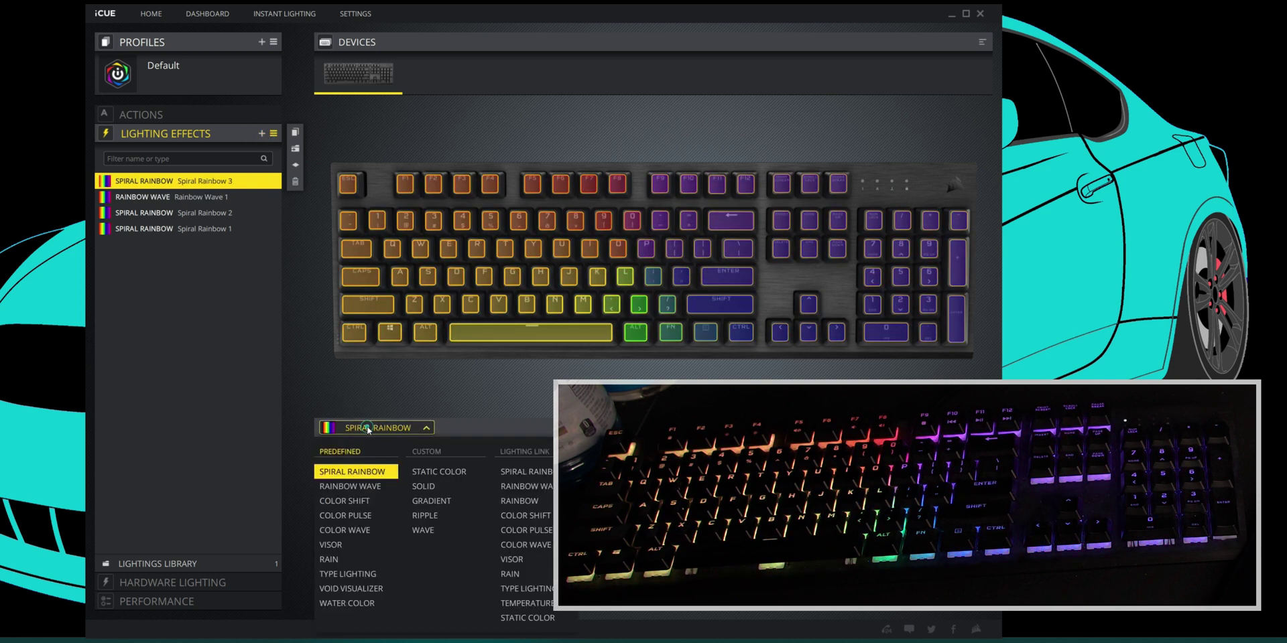
{"action": "left_click", "coordinate": [421, 481]}
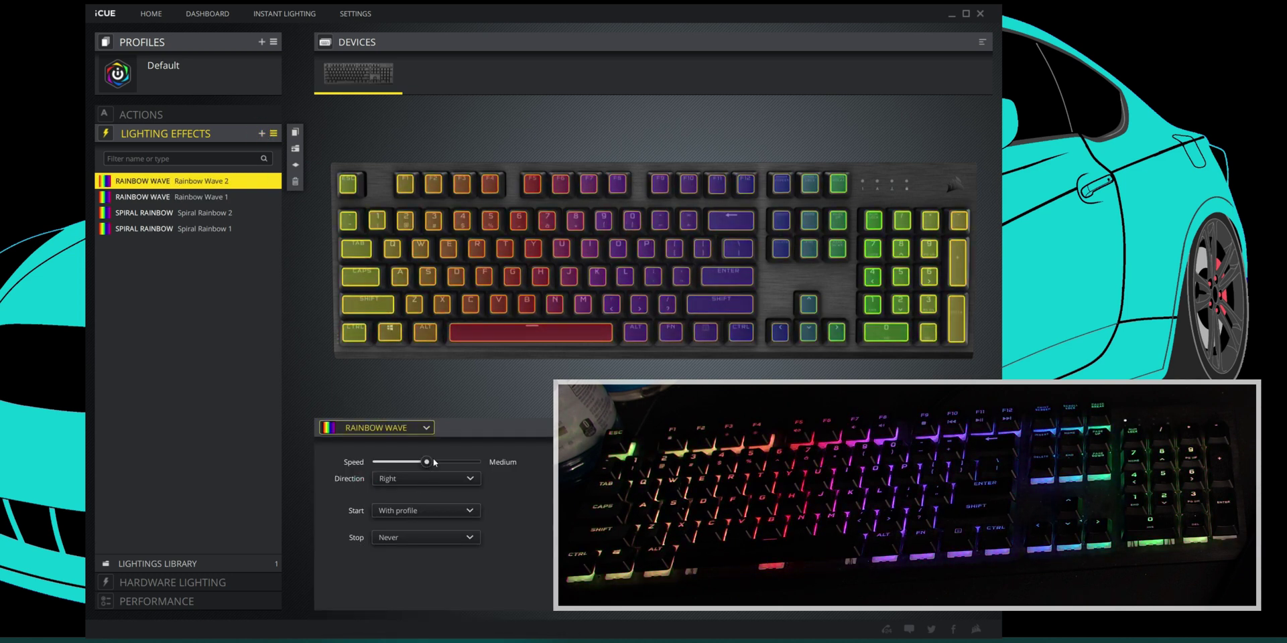
{"action": "left_click_drag", "start_coordinate": [426, 461], "coordinate": [480, 461]}
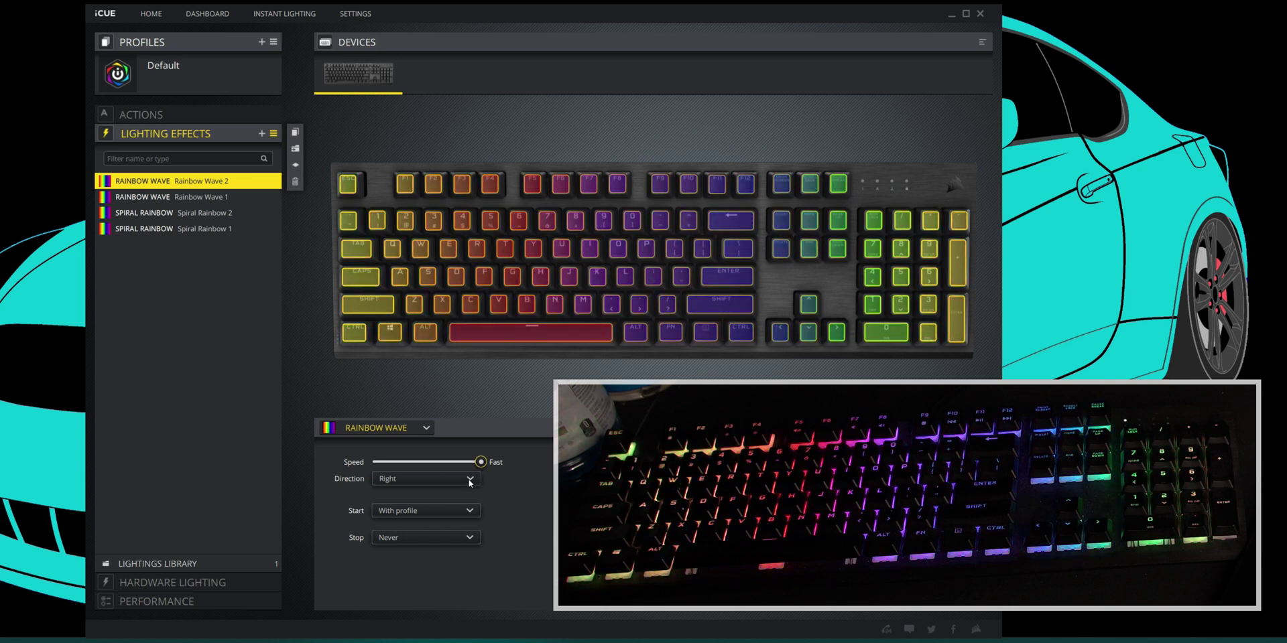
{"action": "left_click", "coordinate": [469, 480]}
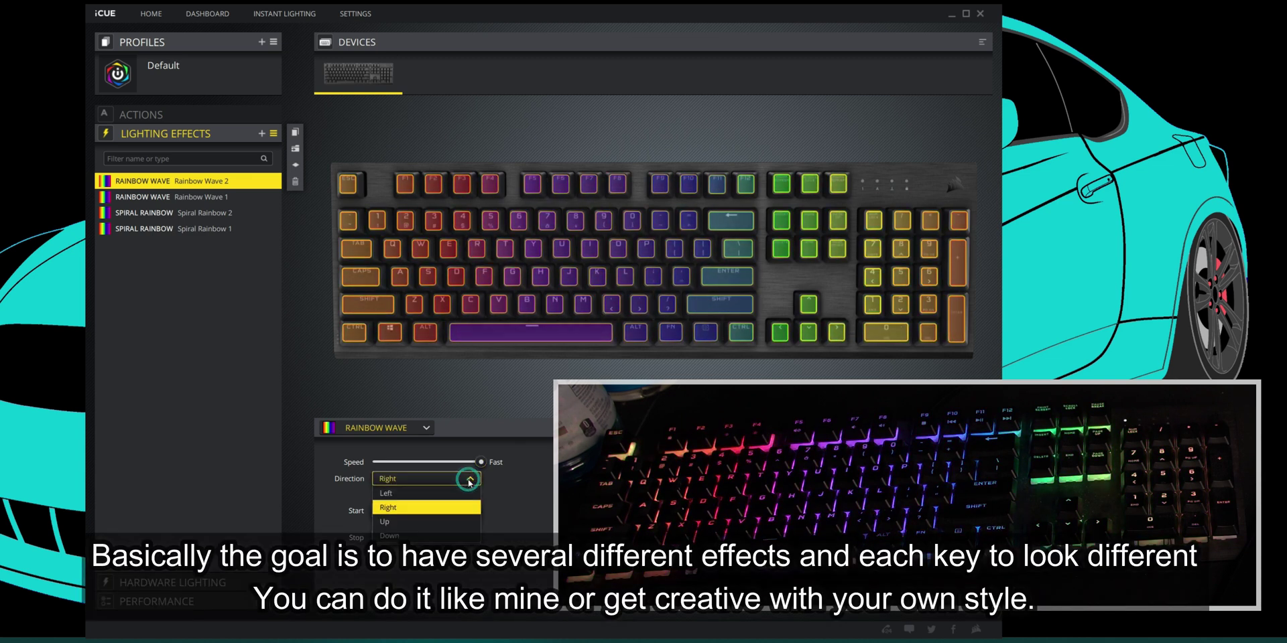
{"action": "left_click", "coordinate": [443, 492]}
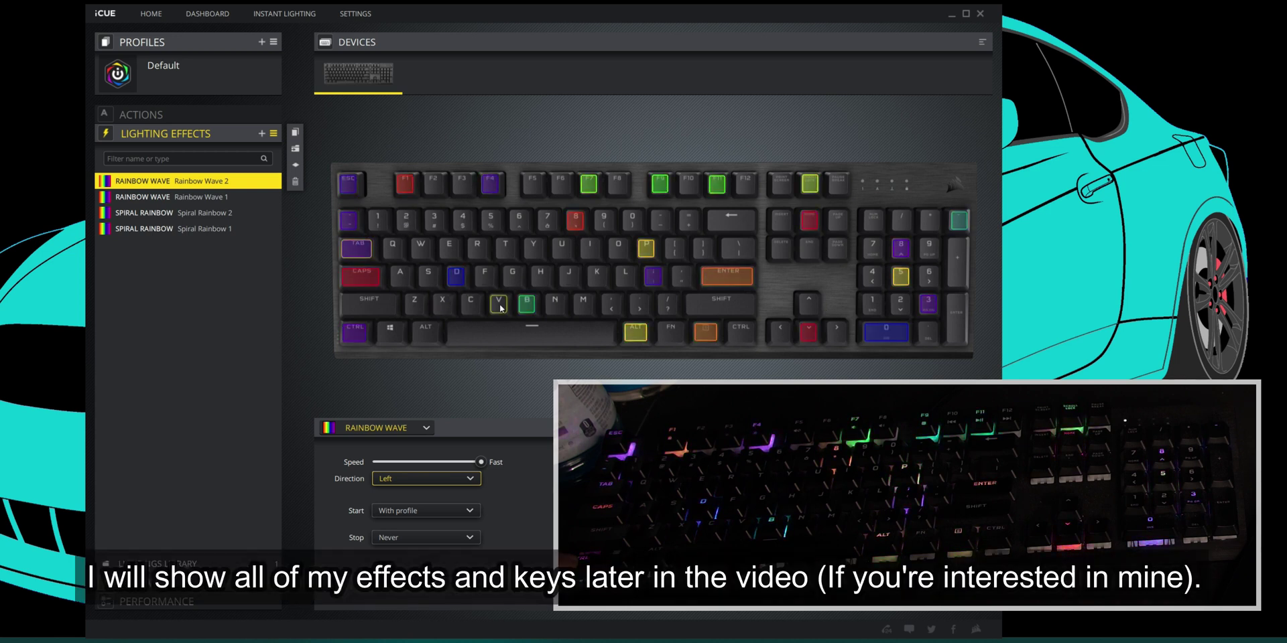
{"action": "left_click", "coordinate": [533, 253]}
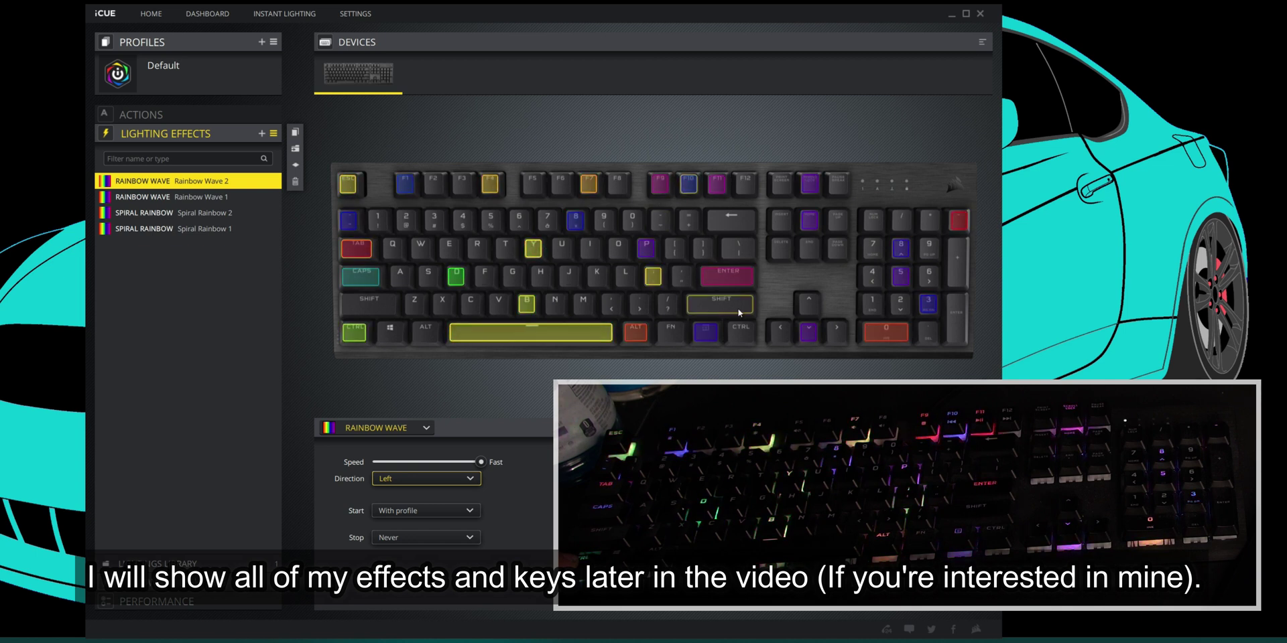
{"action": "left_click", "coordinate": [955, 310]}
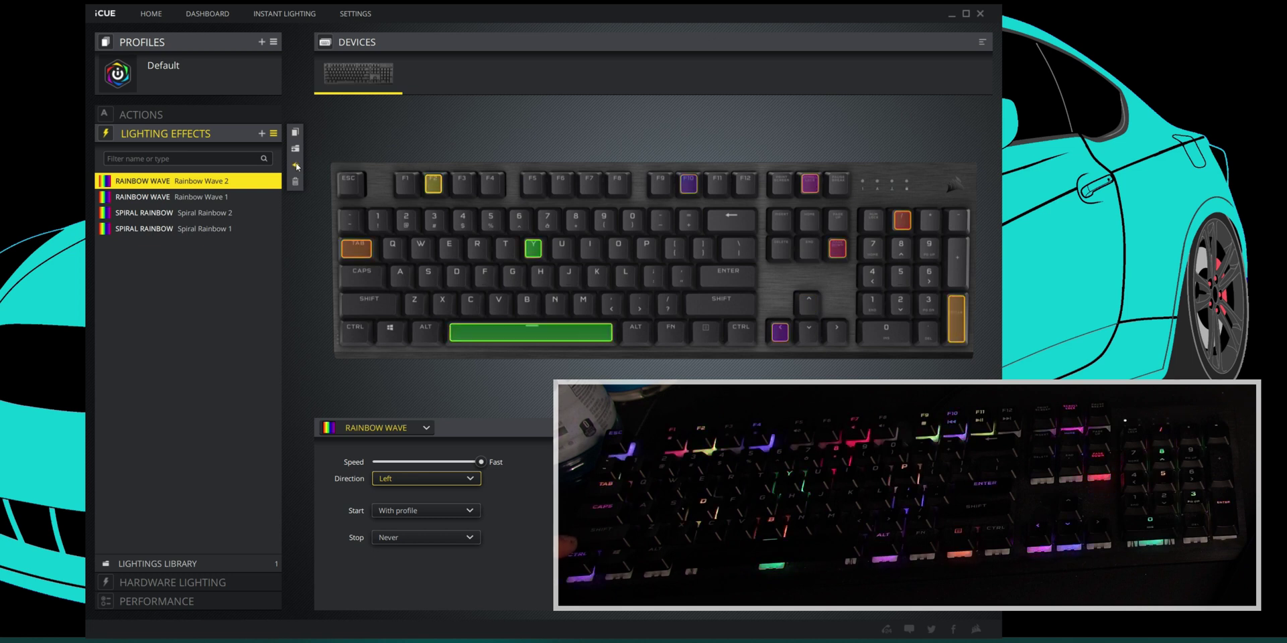
Add a Color Shift layer, then a Water Color layer with blue background 008fff.
{"action": "left_click", "coordinate": [296, 167]}
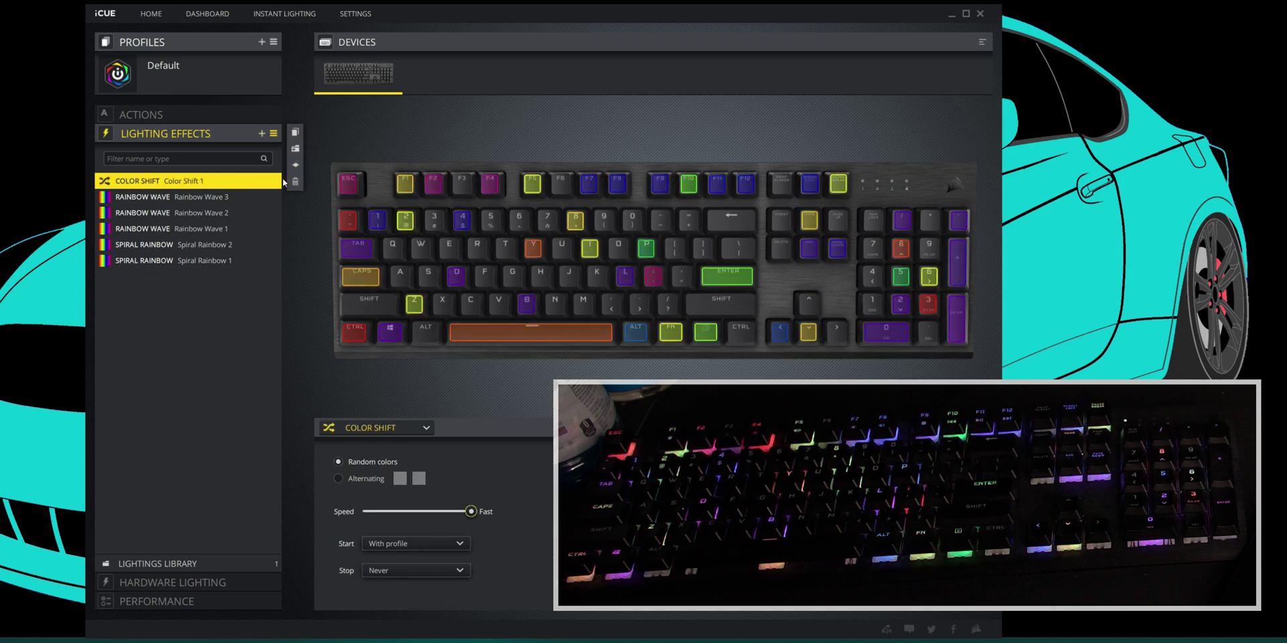
{"action": "left_click", "coordinate": [261, 133]}
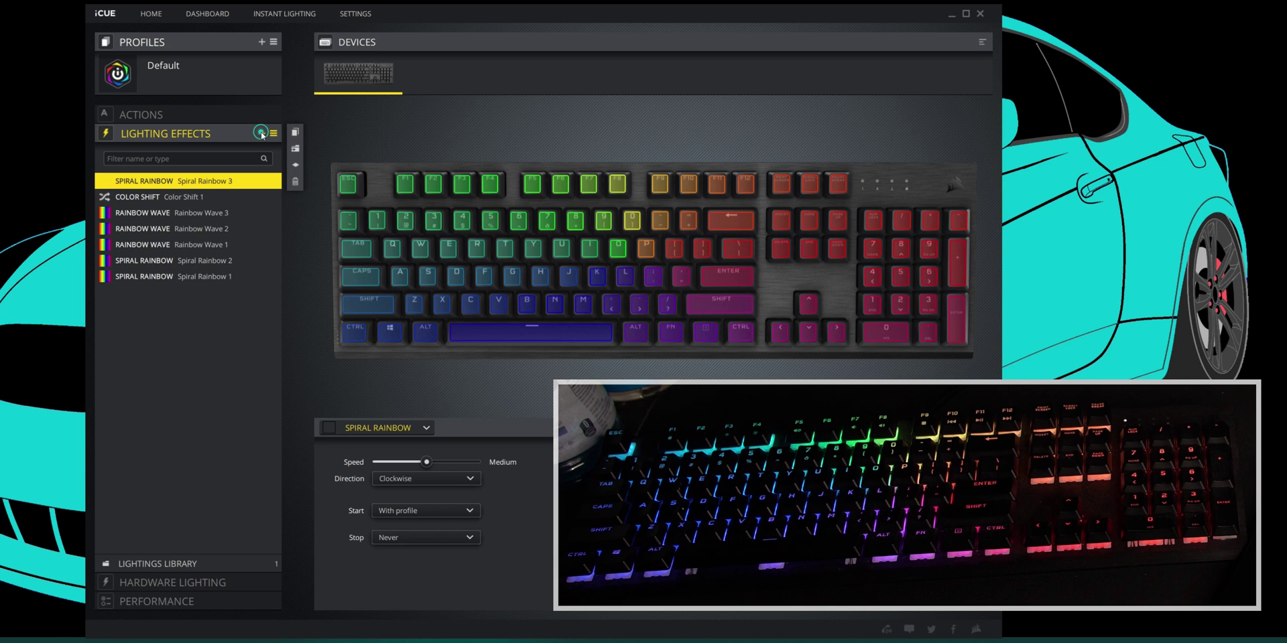
{"action": "left_click", "coordinate": [377, 433]}
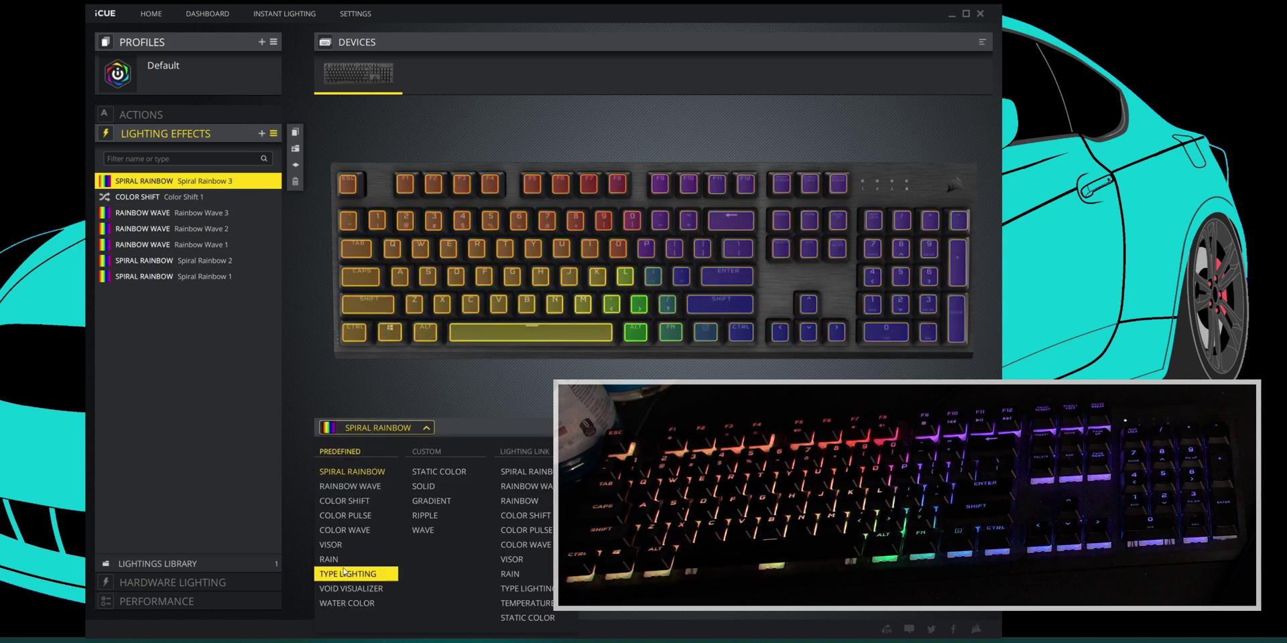
{"action": "left_click", "coordinate": [347, 603]}
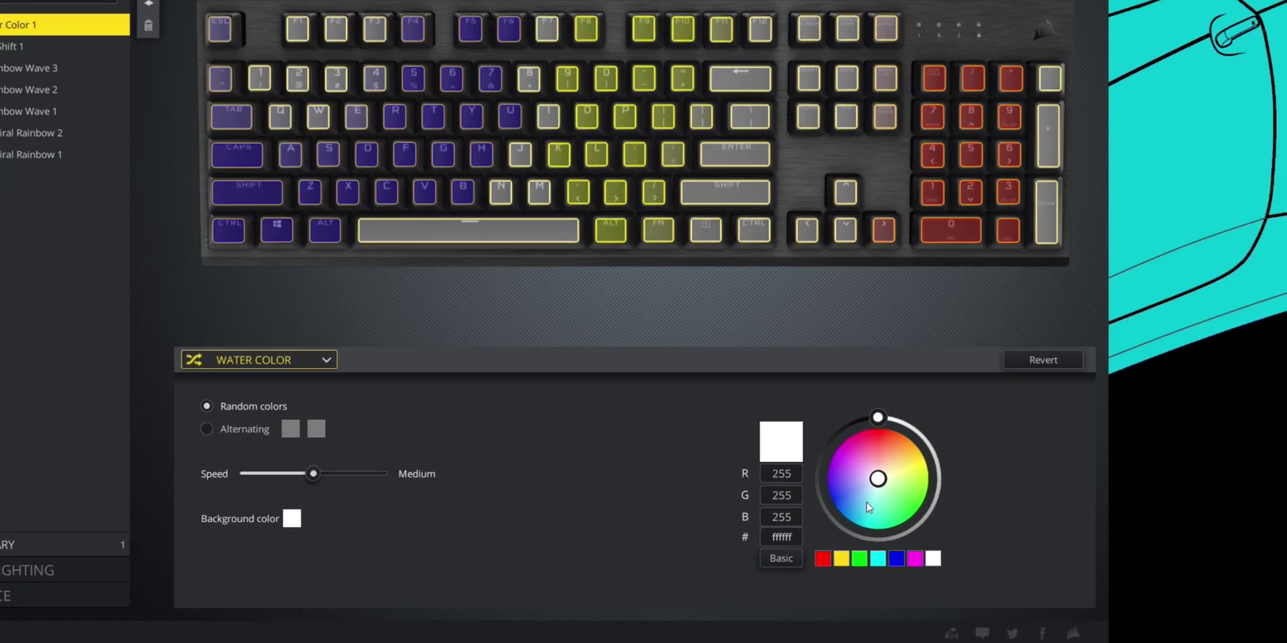
{"action": "left_click_drag", "start_coordinate": [834, 545], "coordinate": [833, 553]}
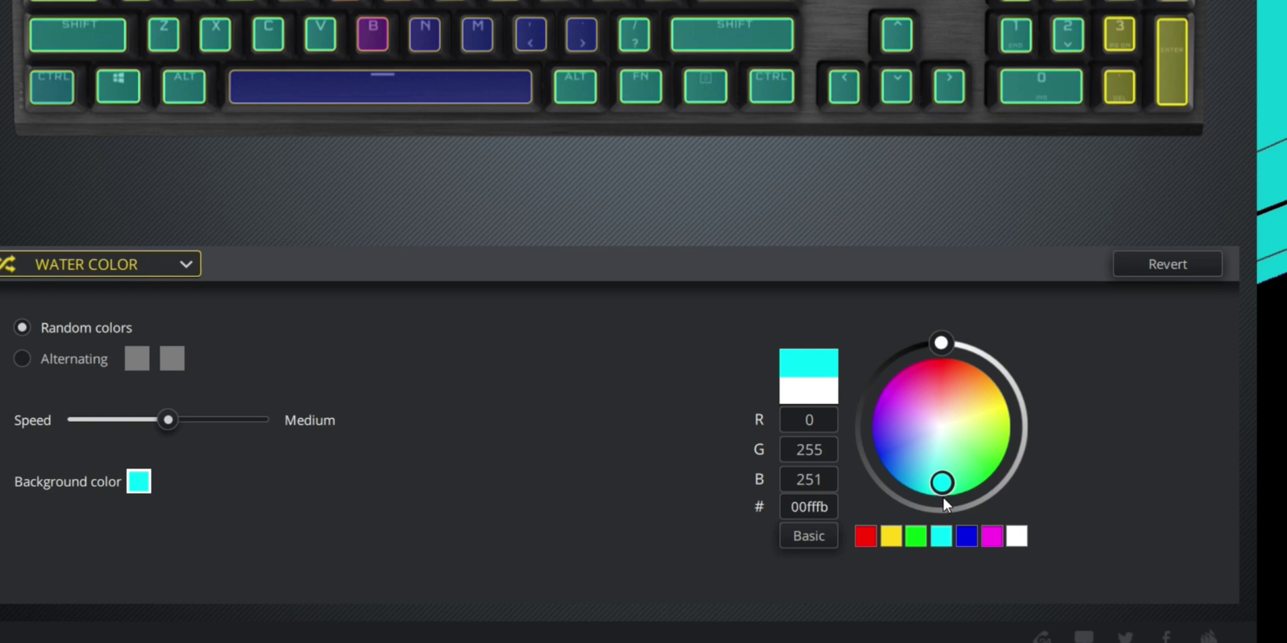
{"action": "left_click_drag", "start_coordinate": [943, 498], "coordinate": [903, 501]}
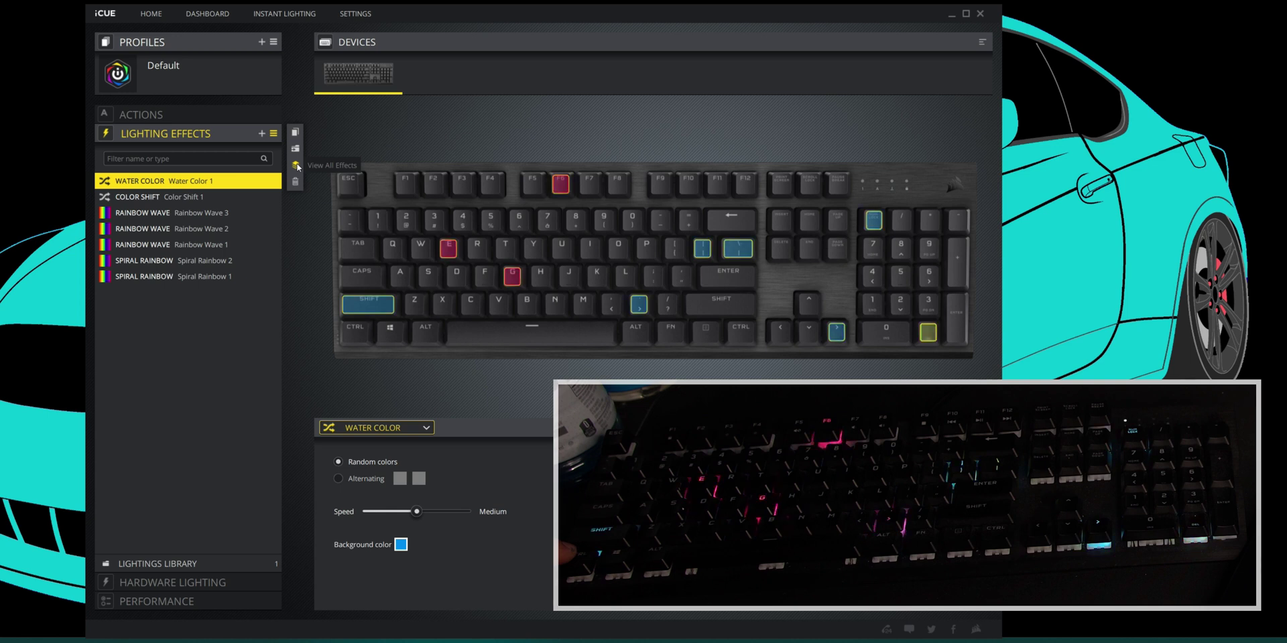
Add another Water Color layer to the keyboard.
{"action": "left_click", "coordinate": [262, 134]}
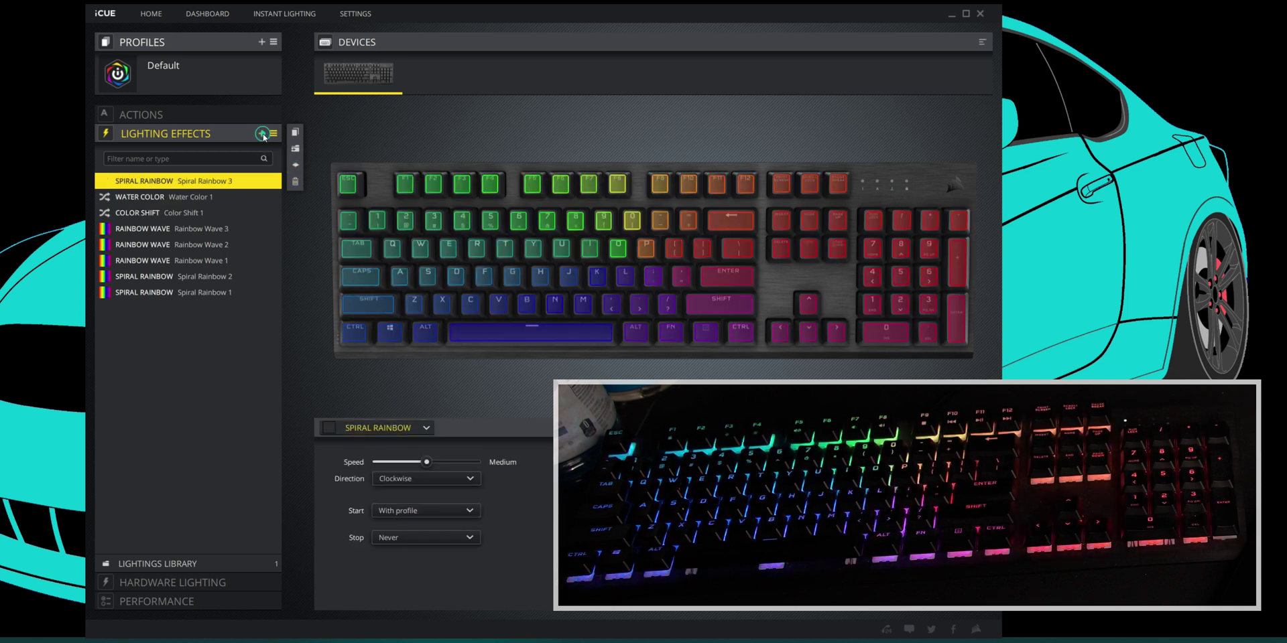
{"action": "left_click", "coordinate": [380, 429]}
{"action": "left_click", "coordinate": [374, 603]}
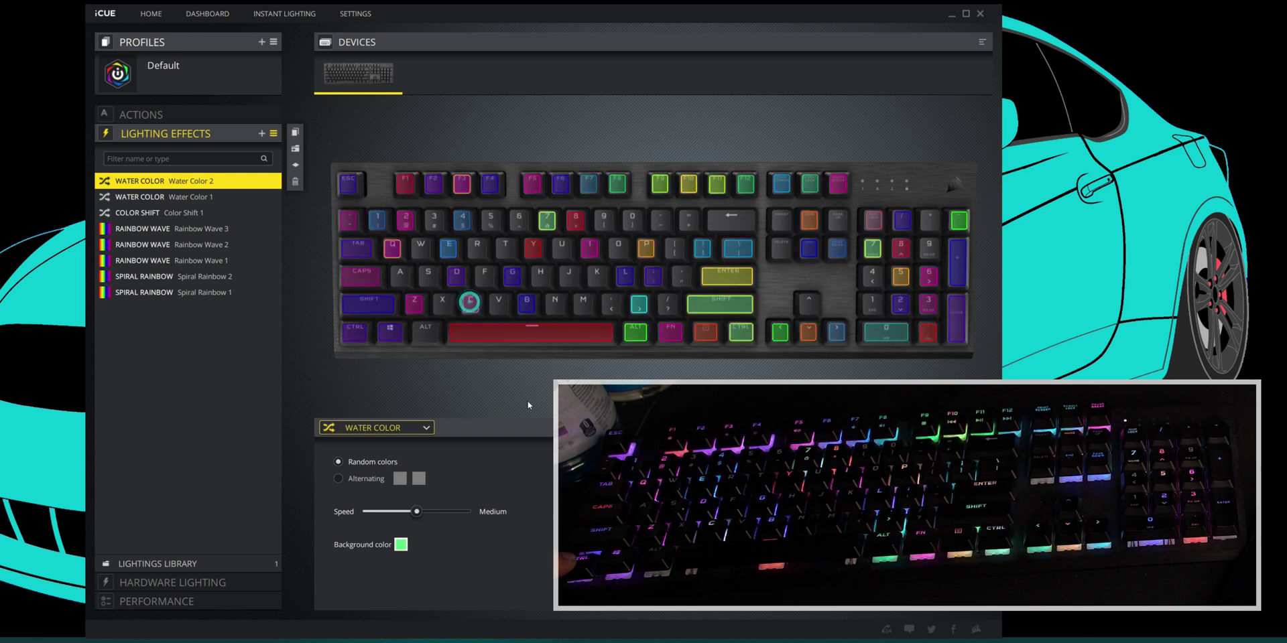
Show only the current layer, then select the left LED strip's LEDs.
{"action": "left_click", "coordinate": [293, 168]}
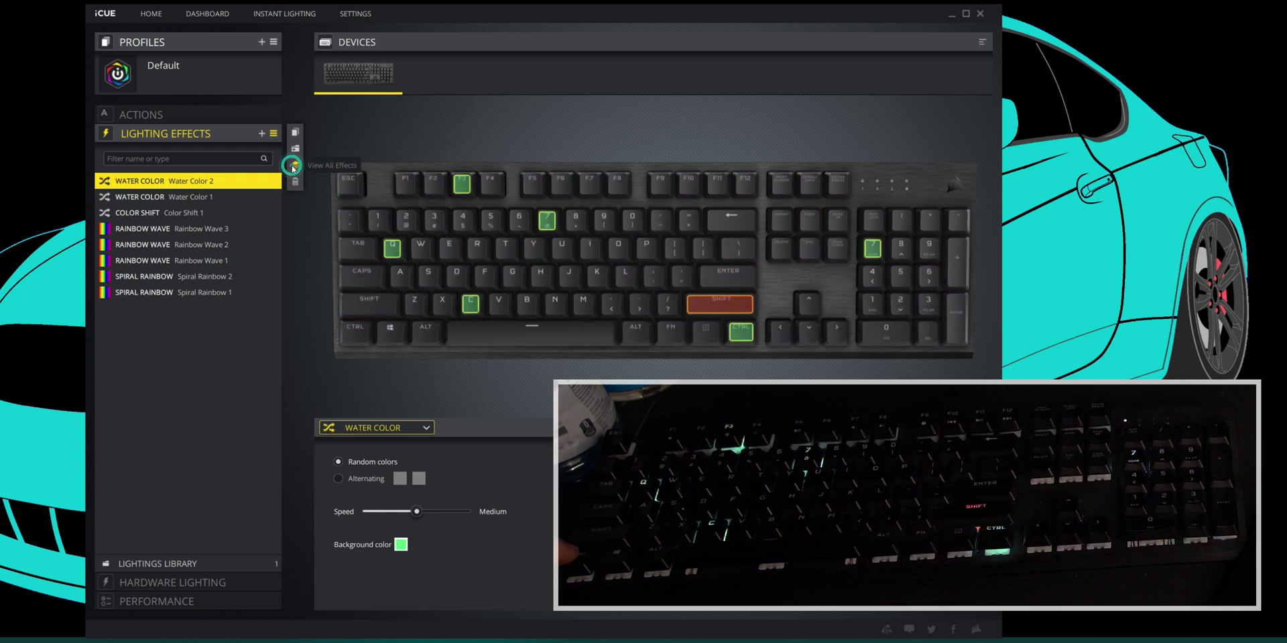
{"action": "left_click_drag", "start_coordinate": [354, 248], "coordinate": [1131, 338]}
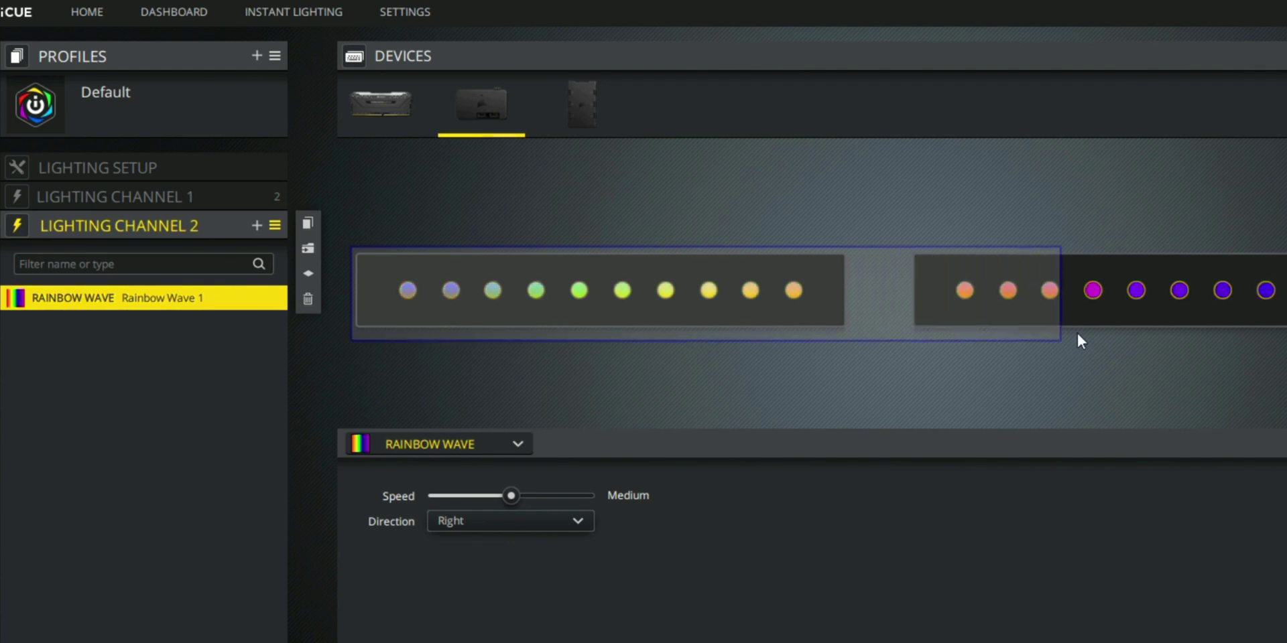
{"action": "left_click_drag", "start_coordinate": [1038, 359], "coordinate": [862, 356]}
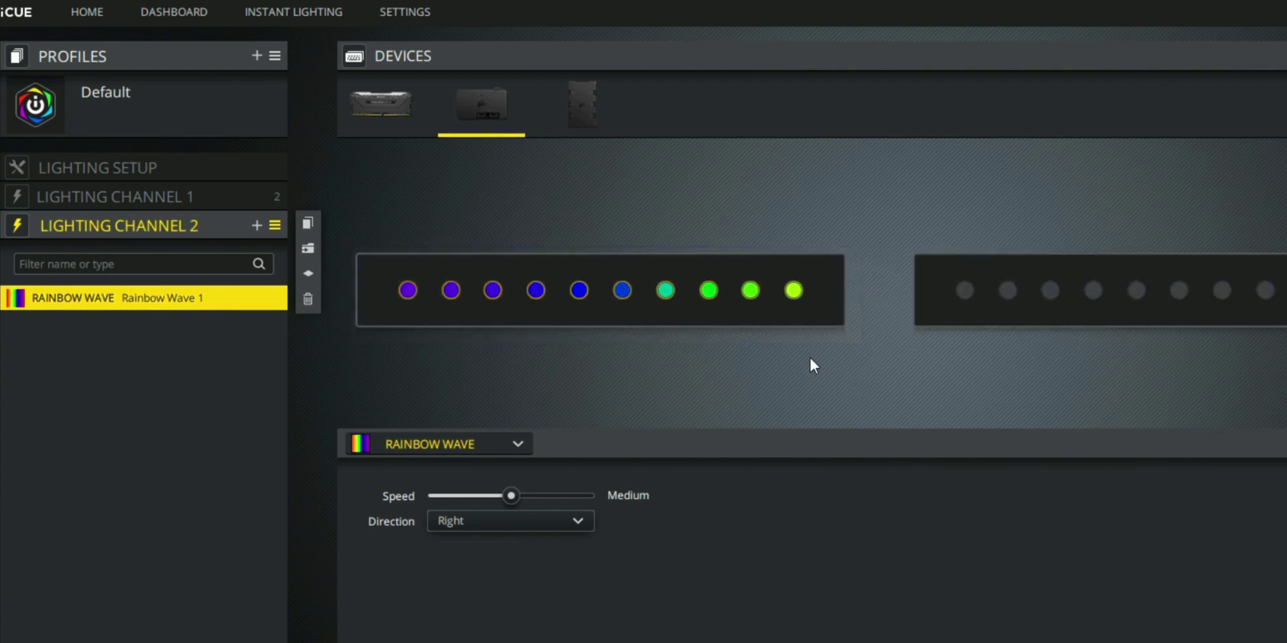
Add a Rainbow Wave layer to selected strip and fan LEDs, excluding the front fan group.
{"action": "left_click", "coordinate": [406, 292]}
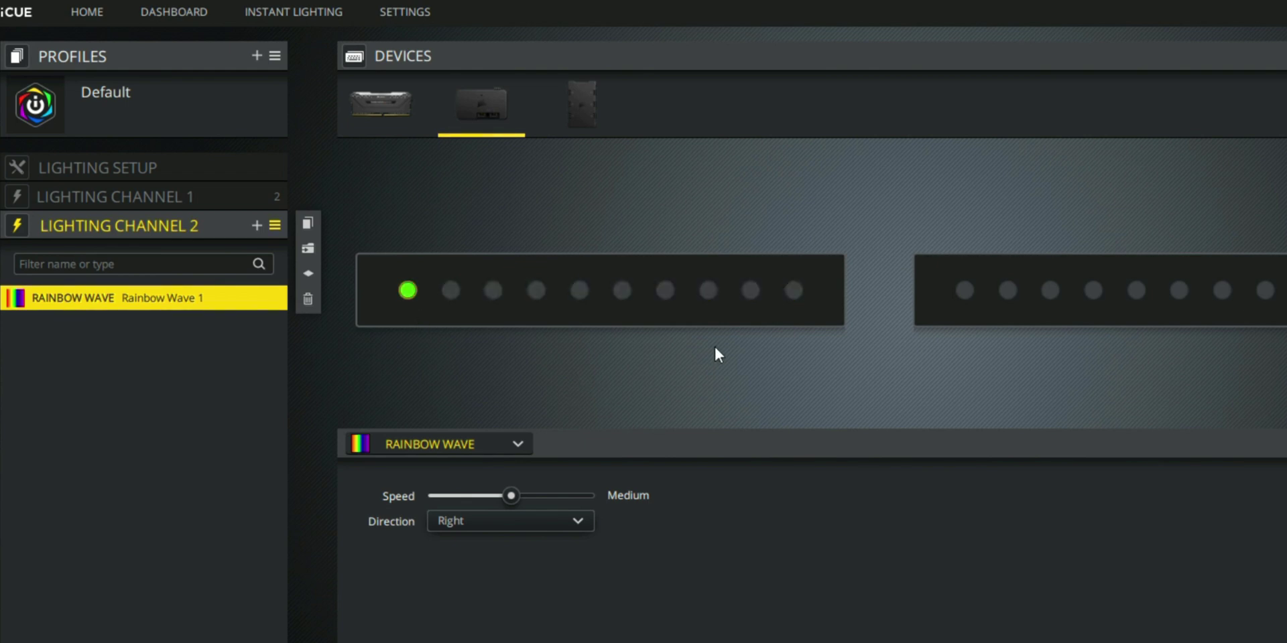
{"action": "left_click_drag", "start_coordinate": [850, 340], "coordinate": [352, 236]}
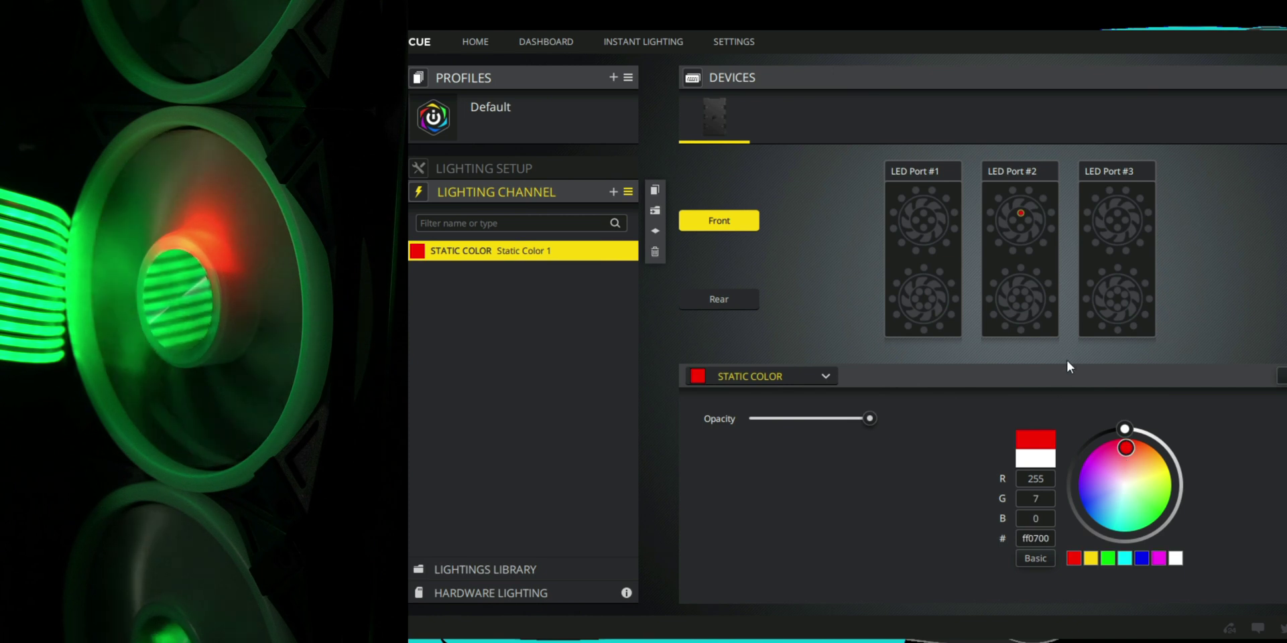
{"action": "left_click", "coordinate": [613, 193]}
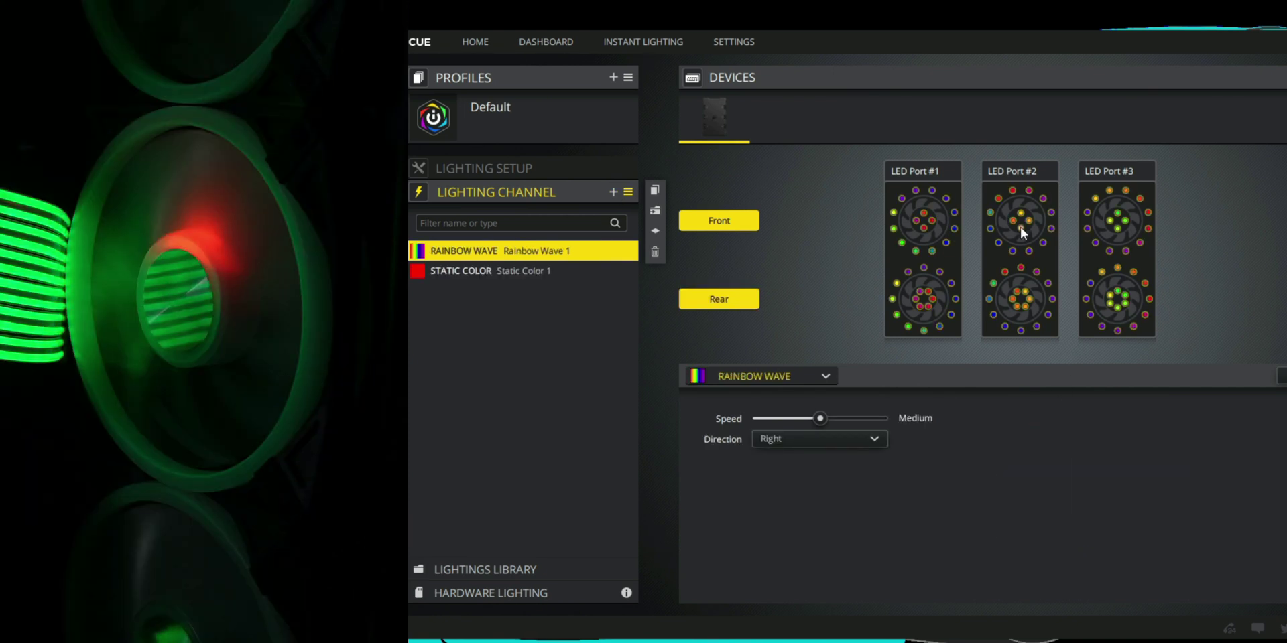
{"action": "left_click", "coordinate": [1019, 224]}
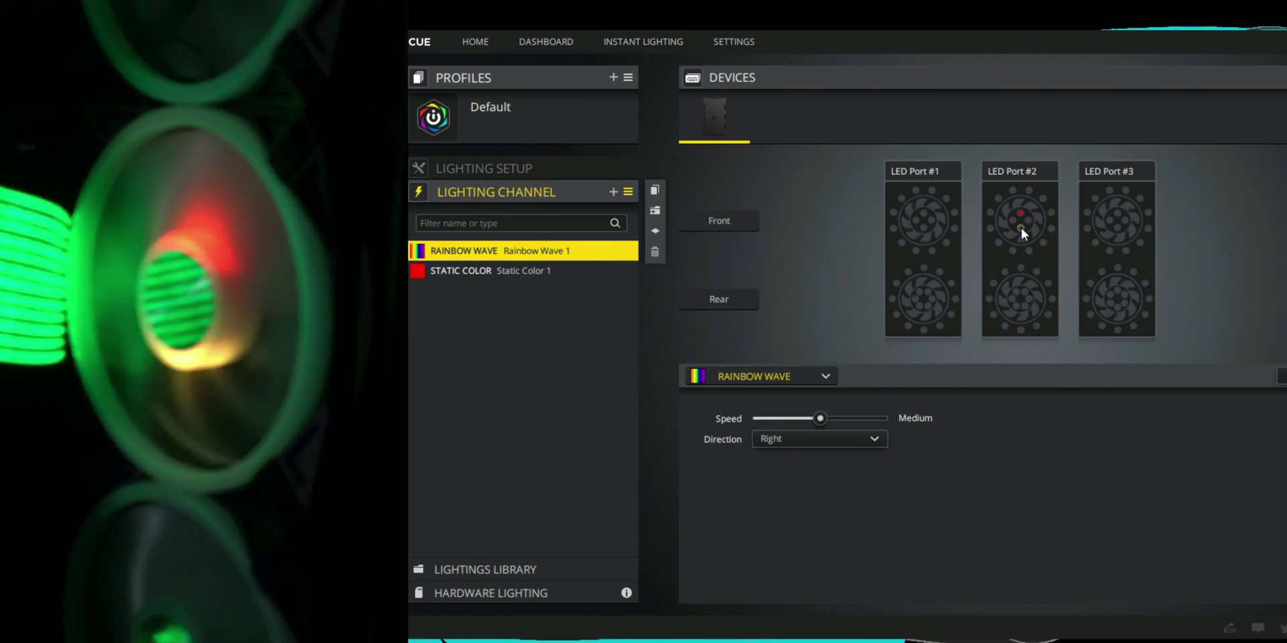
{"action": "left_click", "coordinate": [1021, 228]}
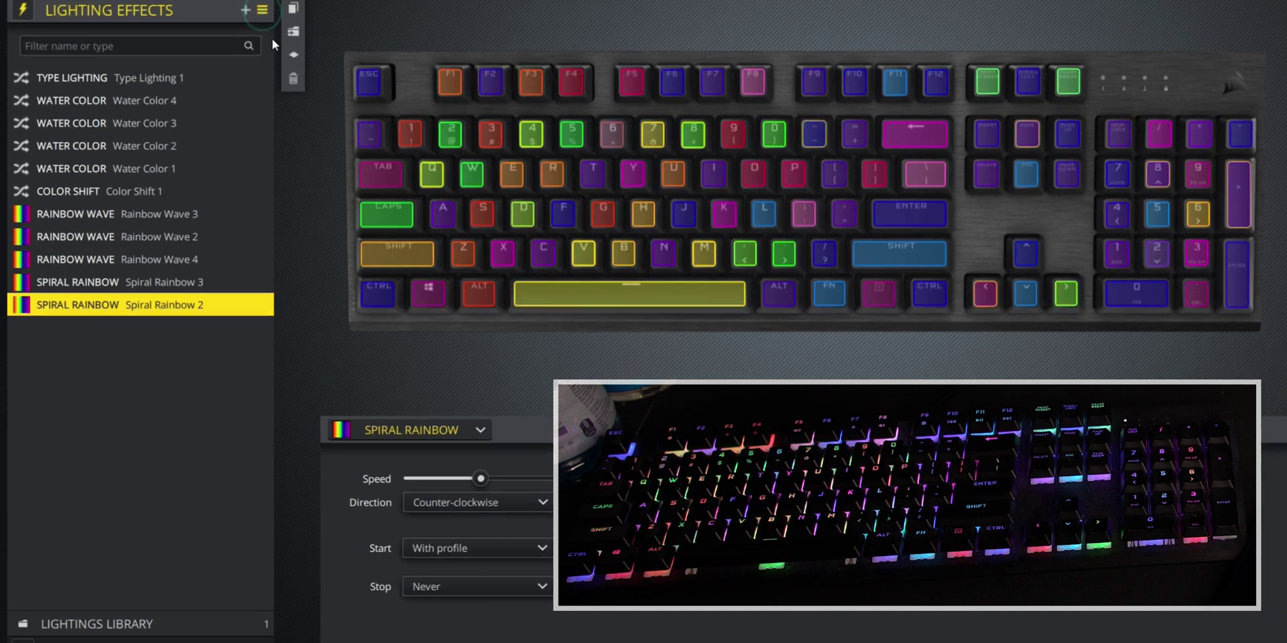
Step through the Spiral Rainbow, Rainbow Wave and Color Shift 1 layers' settings.
{"action": "left_click", "coordinate": [301, 54]}
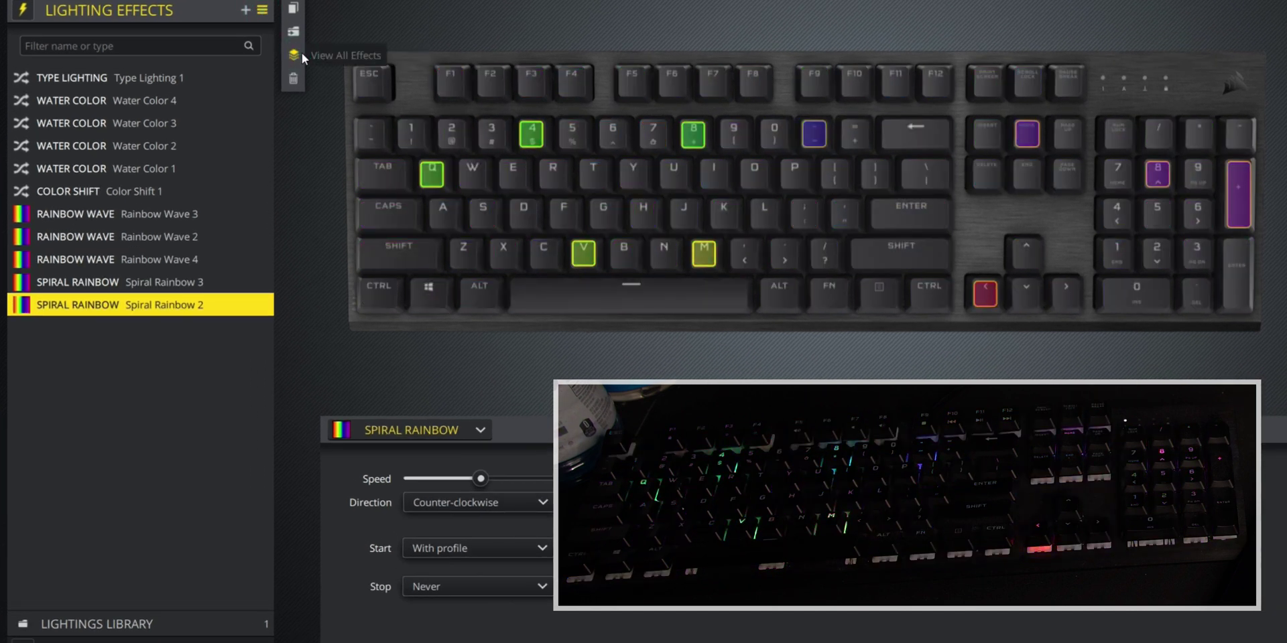
{"action": "left_click", "coordinate": [172, 287]}
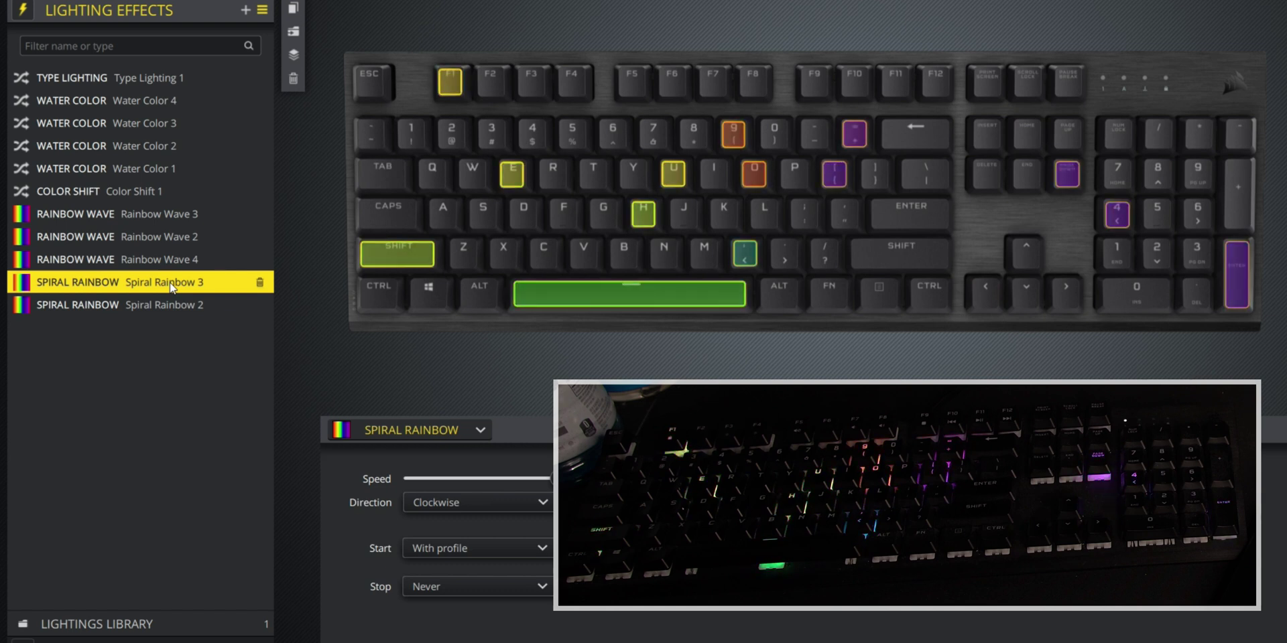
{"action": "left_click", "coordinate": [157, 313]}
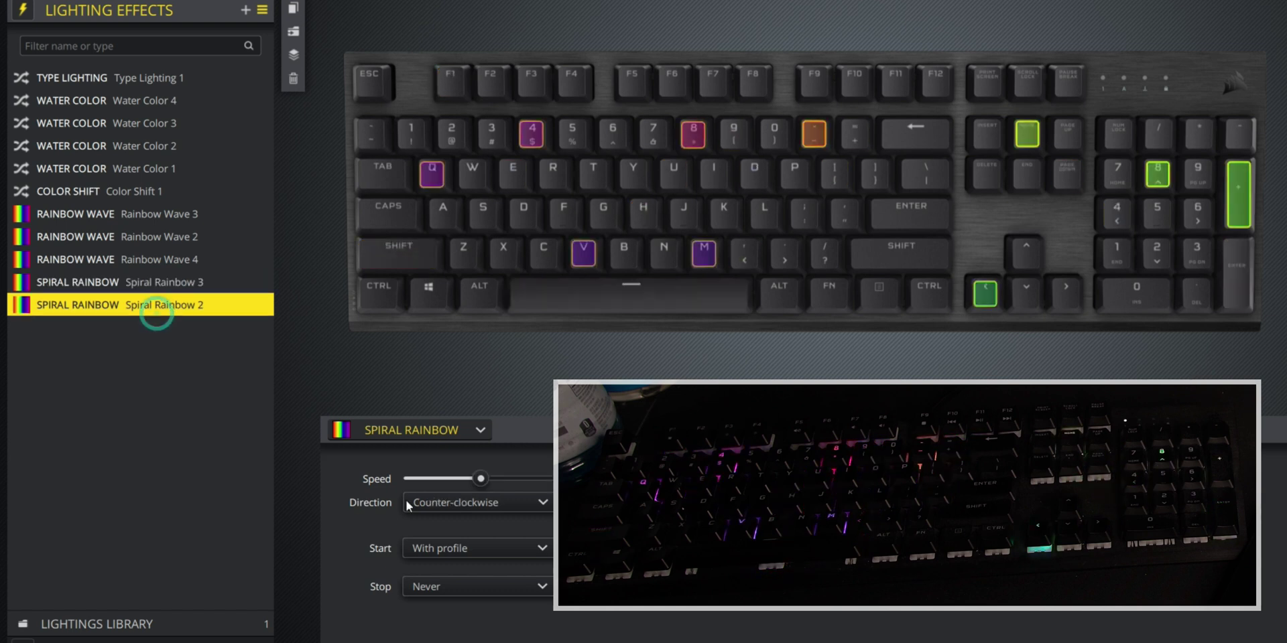
{"action": "left_click", "coordinate": [185, 285]}
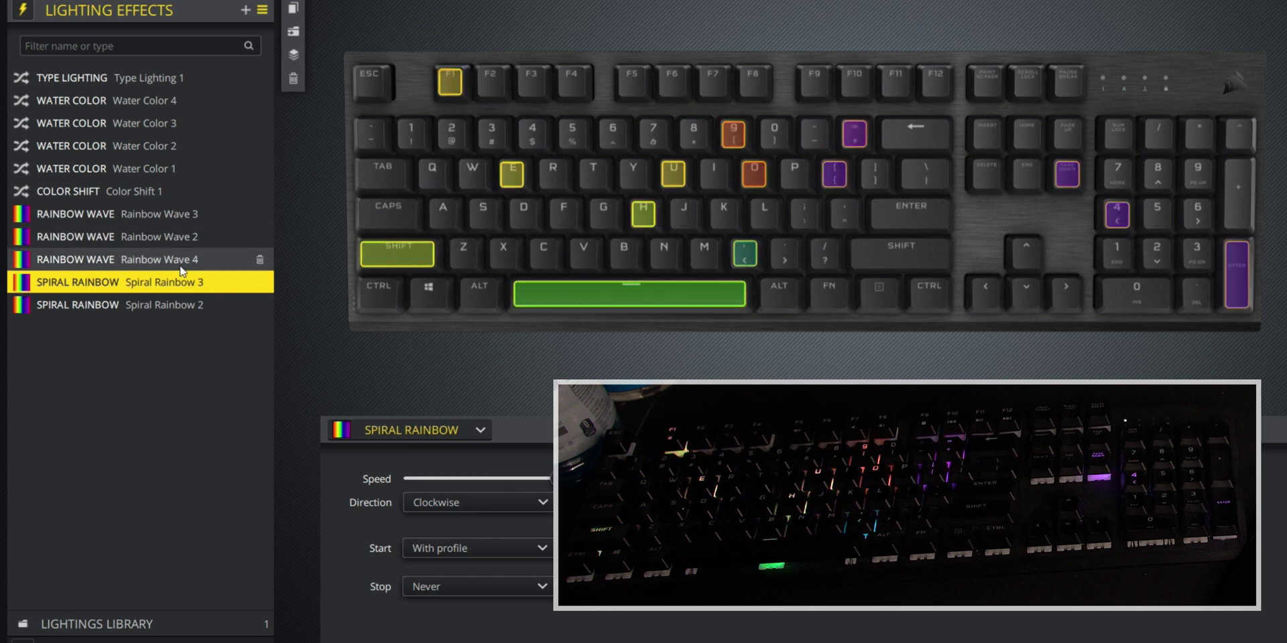
{"action": "left_click", "coordinate": [180, 268]}
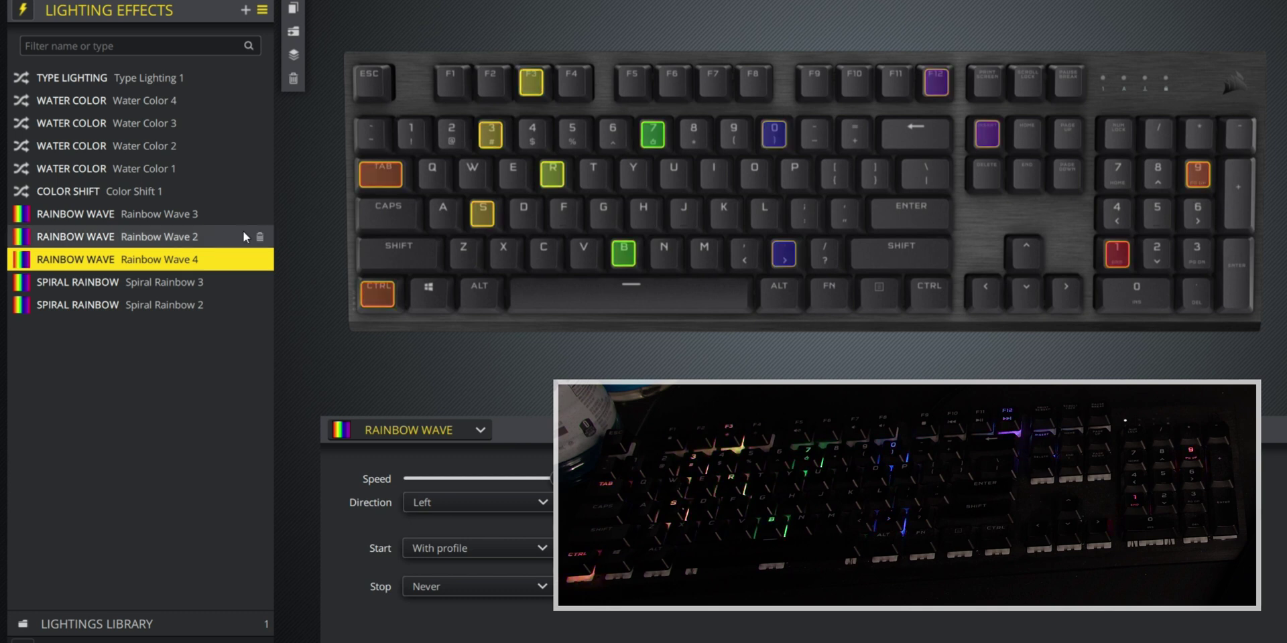
{"action": "left_click", "coordinate": [172, 238]}
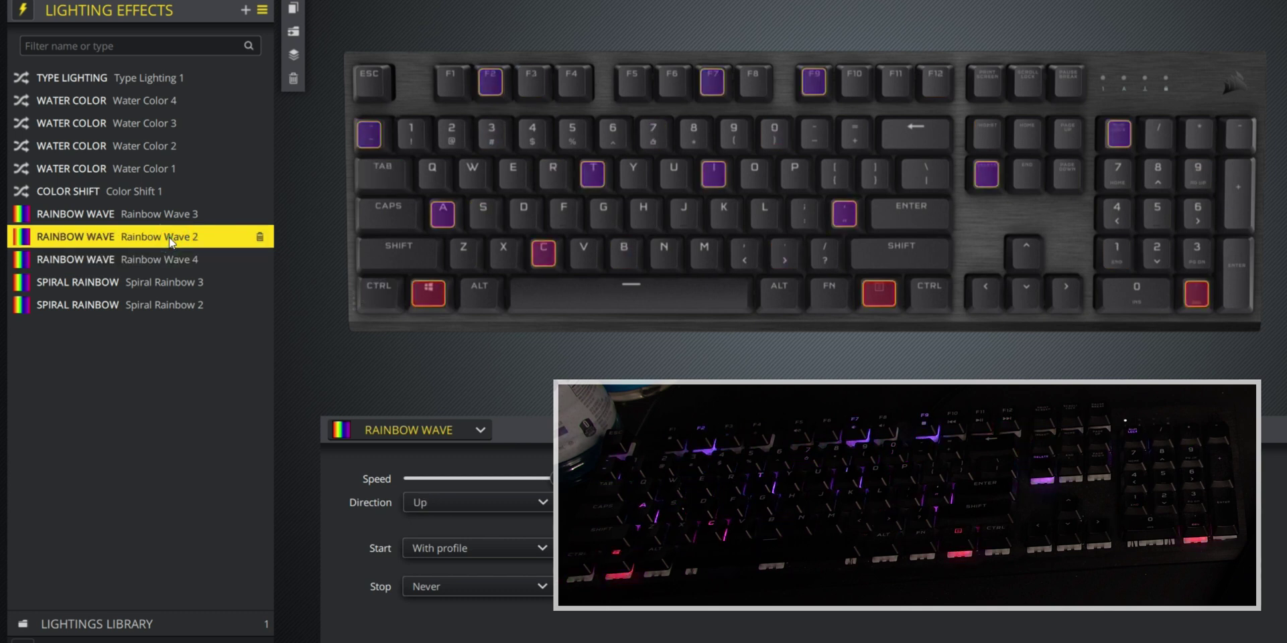
{"action": "left_click", "coordinate": [166, 268]}
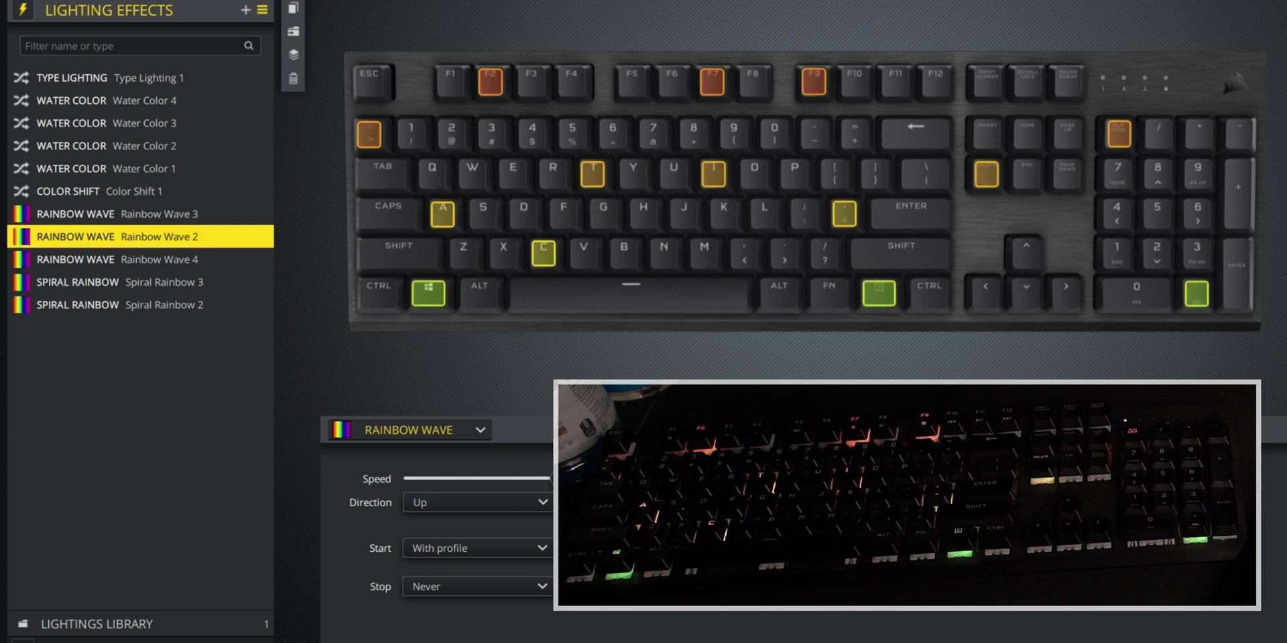
{"action": "left_click", "coordinate": [111, 214]}
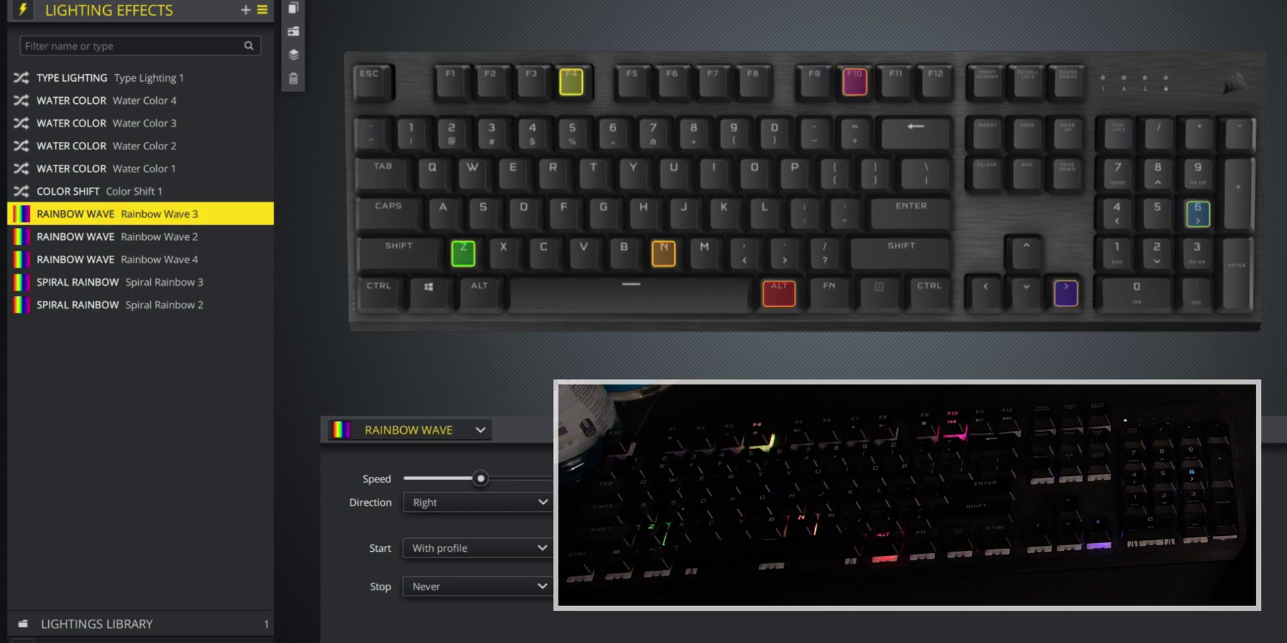
{"action": "left_click", "coordinate": [137, 196]}
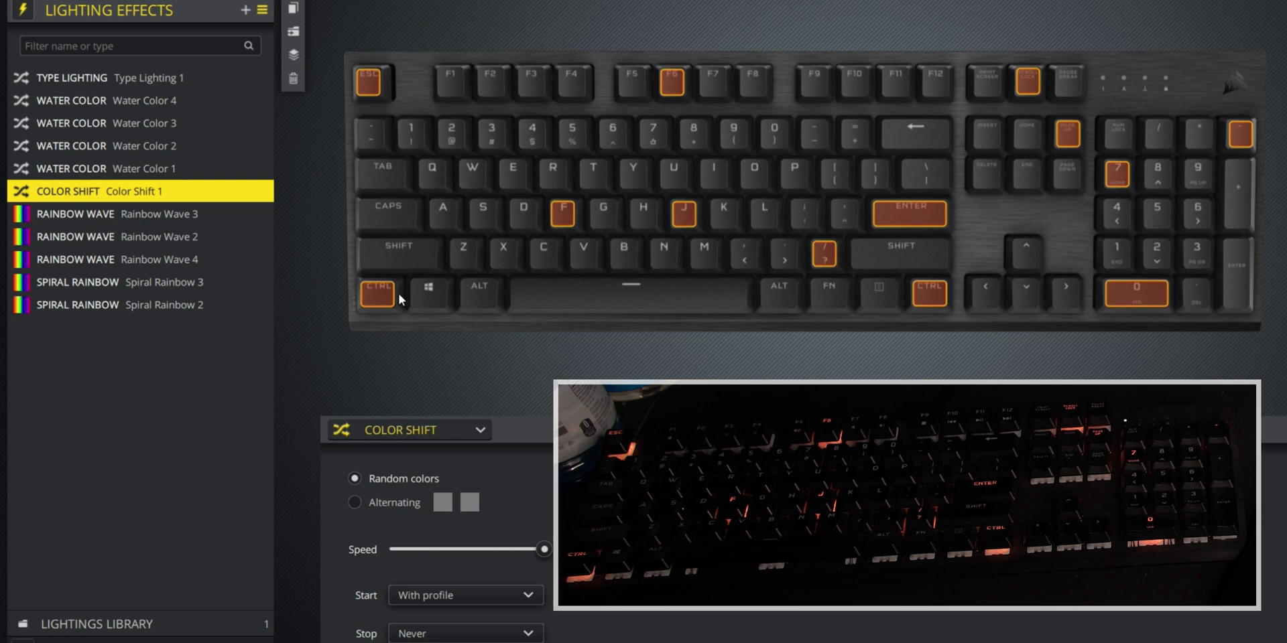
Compare the combined preview, then review Water Color 1–4 and Type Lighting 1.
{"action": "left_click", "coordinate": [298, 55]}
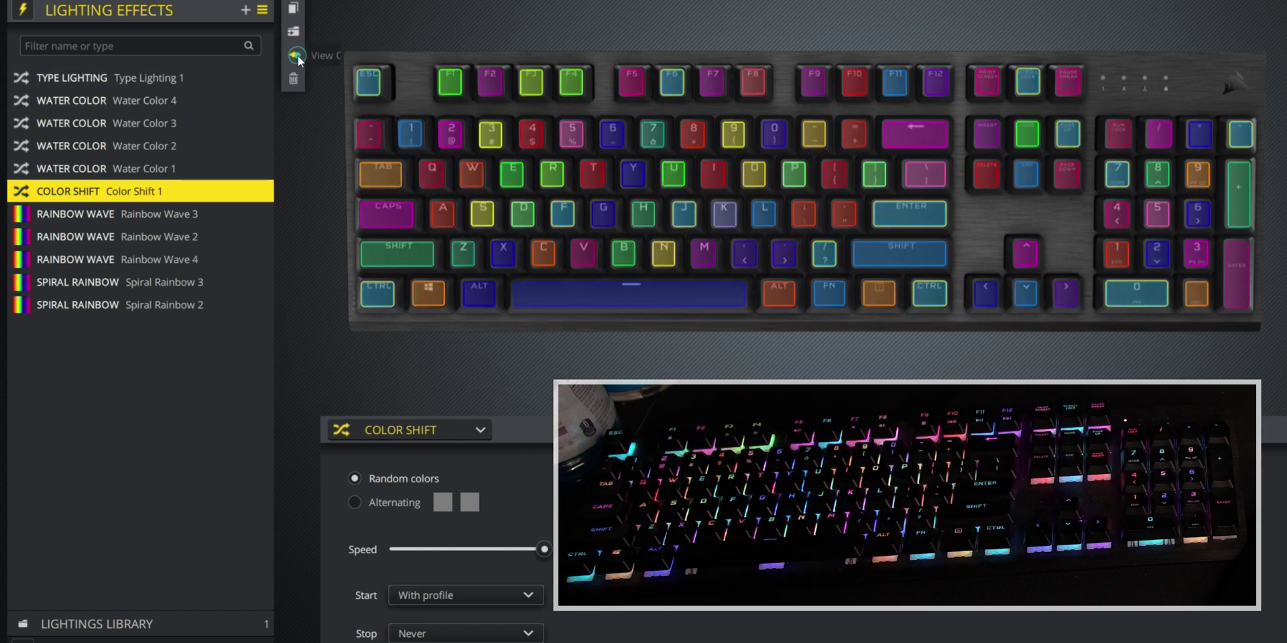
{"action": "left_click", "coordinate": [298, 56]}
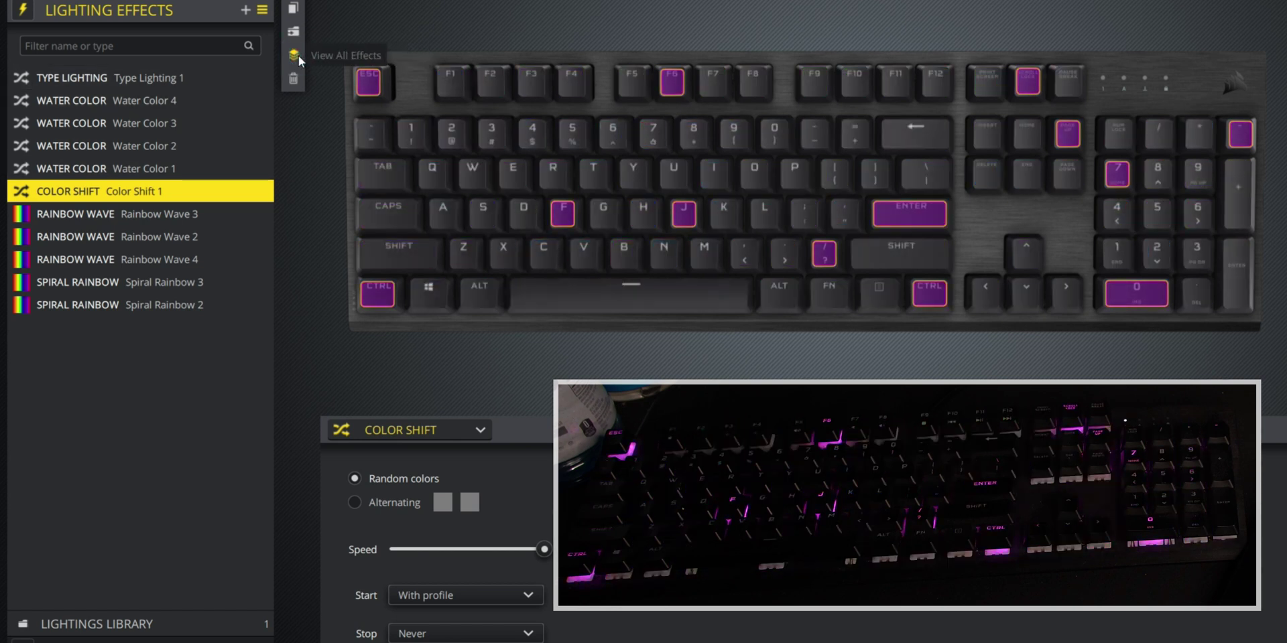
{"action": "left_click", "coordinate": [110, 173]}
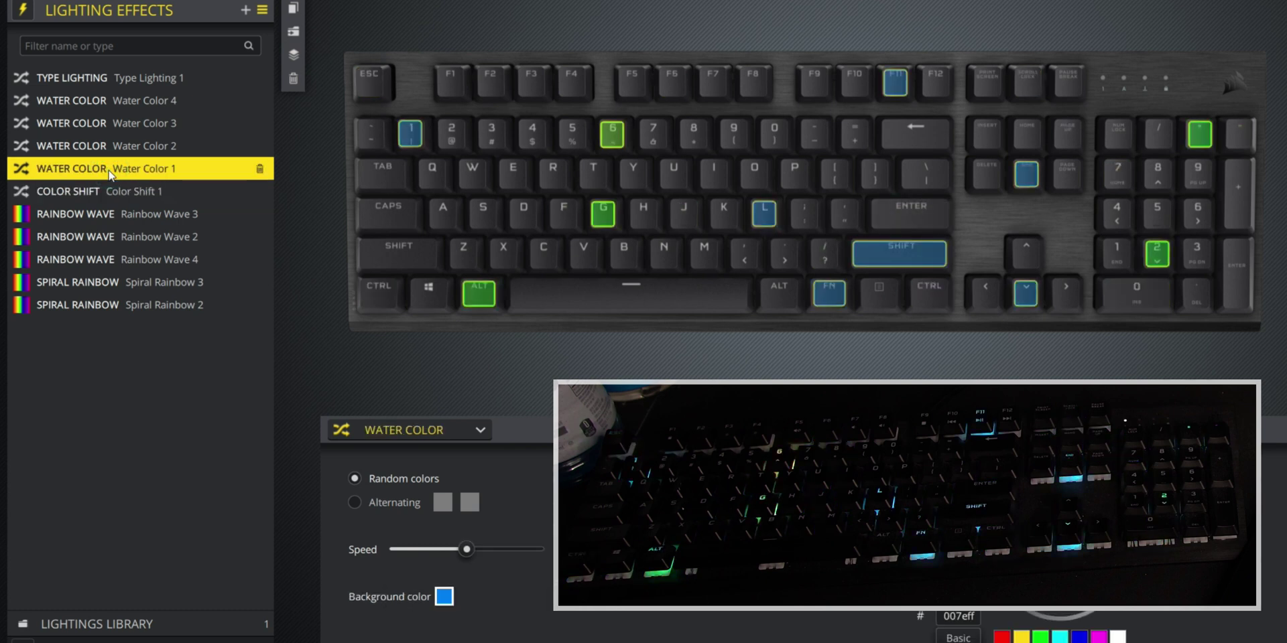
{"action": "left_click", "coordinate": [161, 139]}
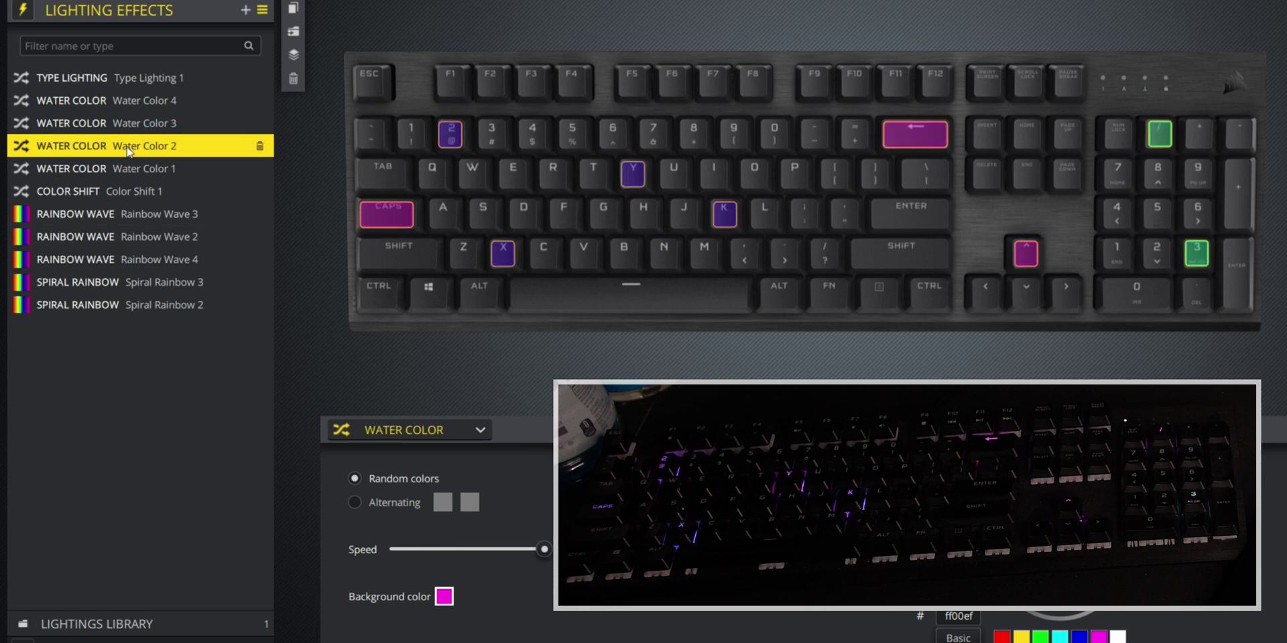
{"action": "left_click", "coordinate": [131, 116]}
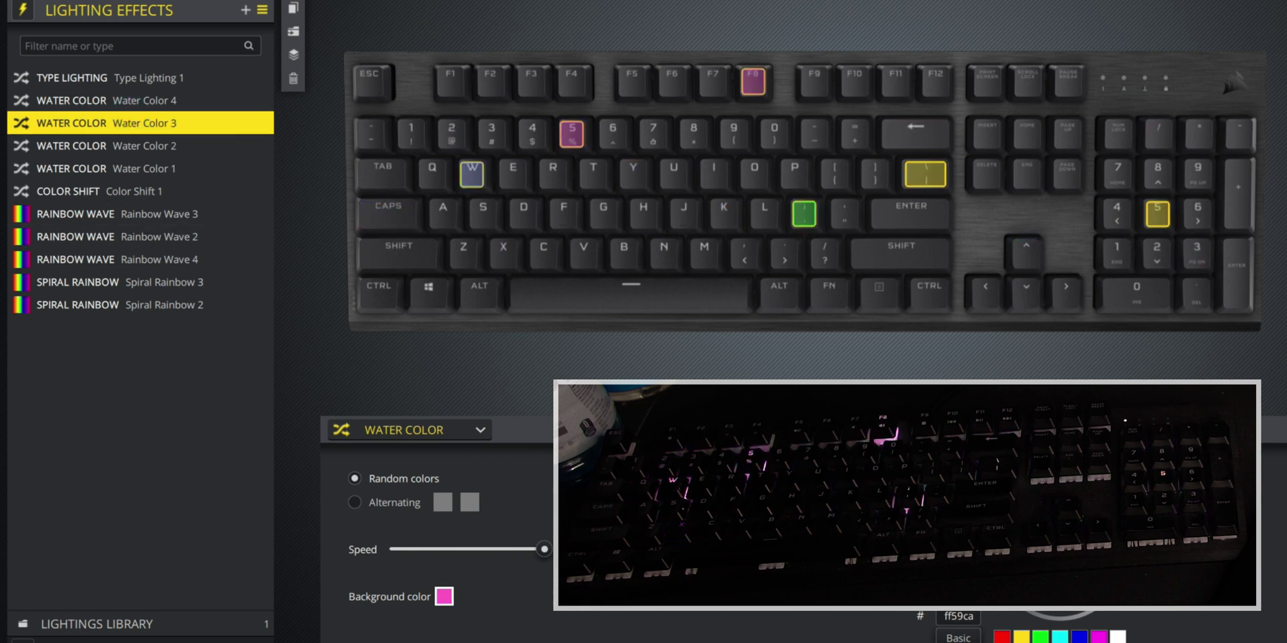
{"action": "left_click", "coordinate": [127, 99]}
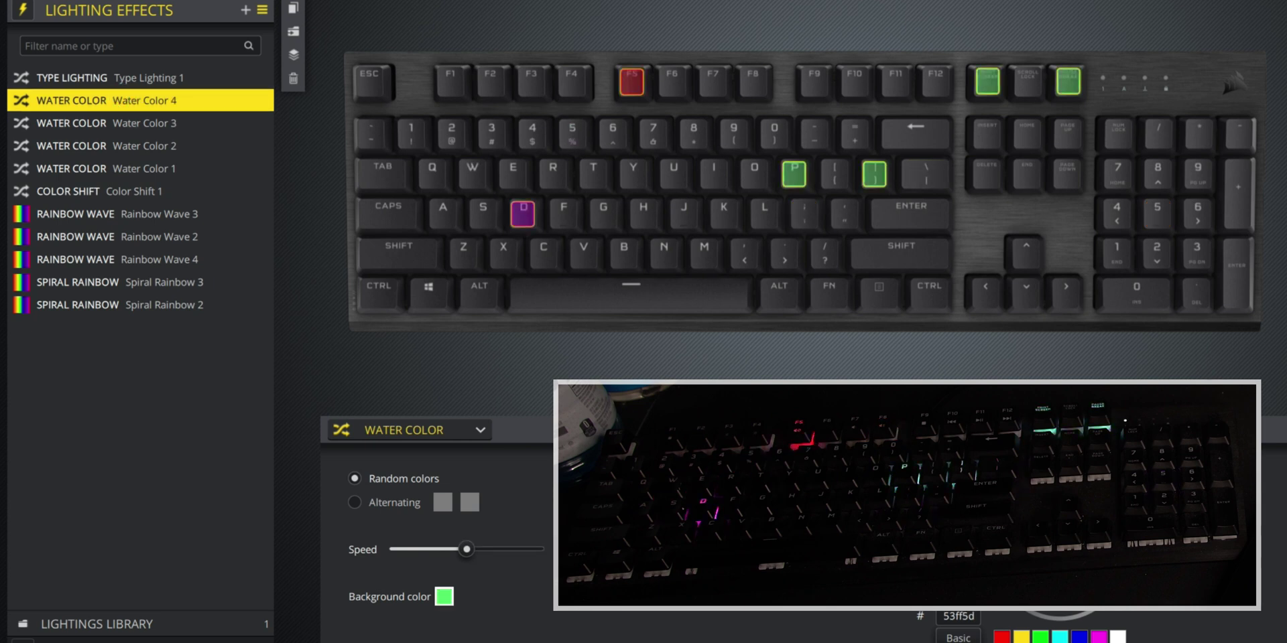
{"action": "left_click", "coordinate": [122, 72]}
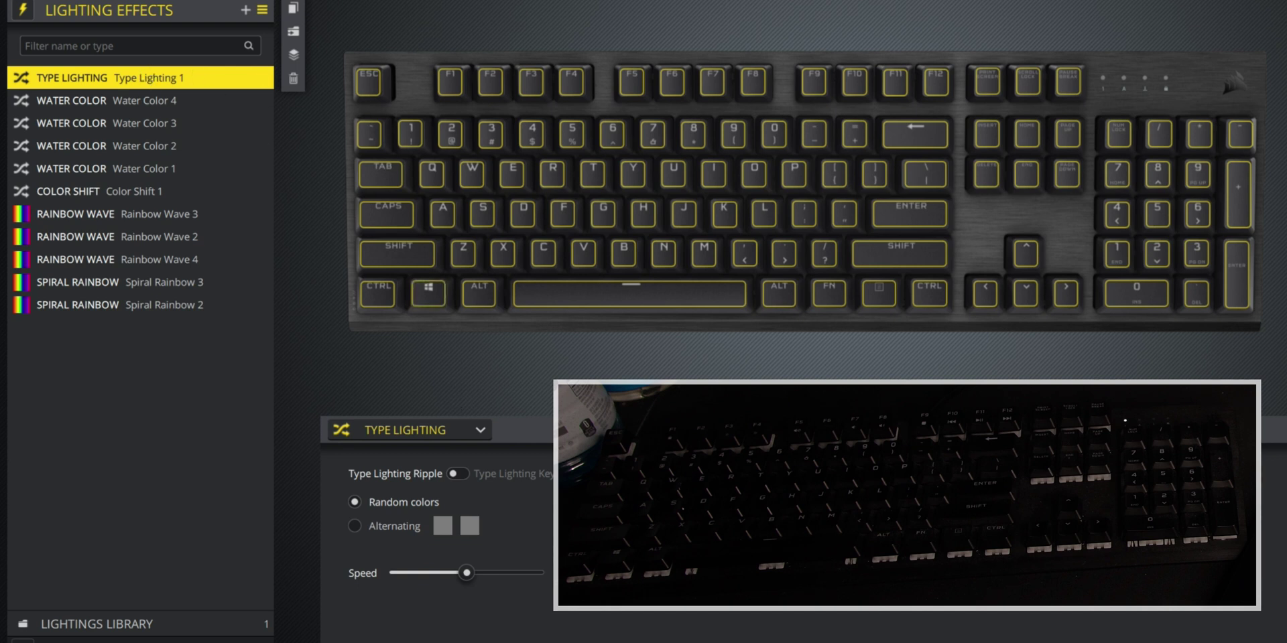
Test the typing ripple with a couple of keystrokes, then delete the Type Lighting 1 layer.
{"action": "key", "text": "space"}
{"action": "key", "text": "space"}
{"action": "key", "text": "space"}
{"action": "key", "text": "space"}
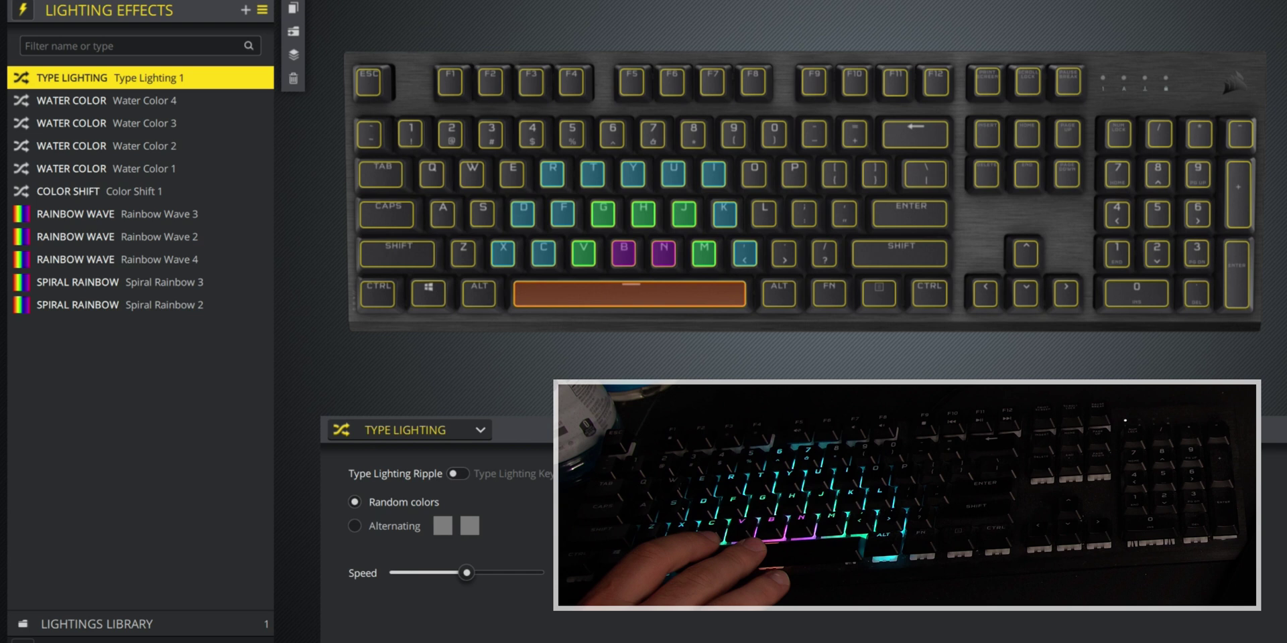
{"action": "key", "text": "space"}
{"action": "key", "text": "space"}
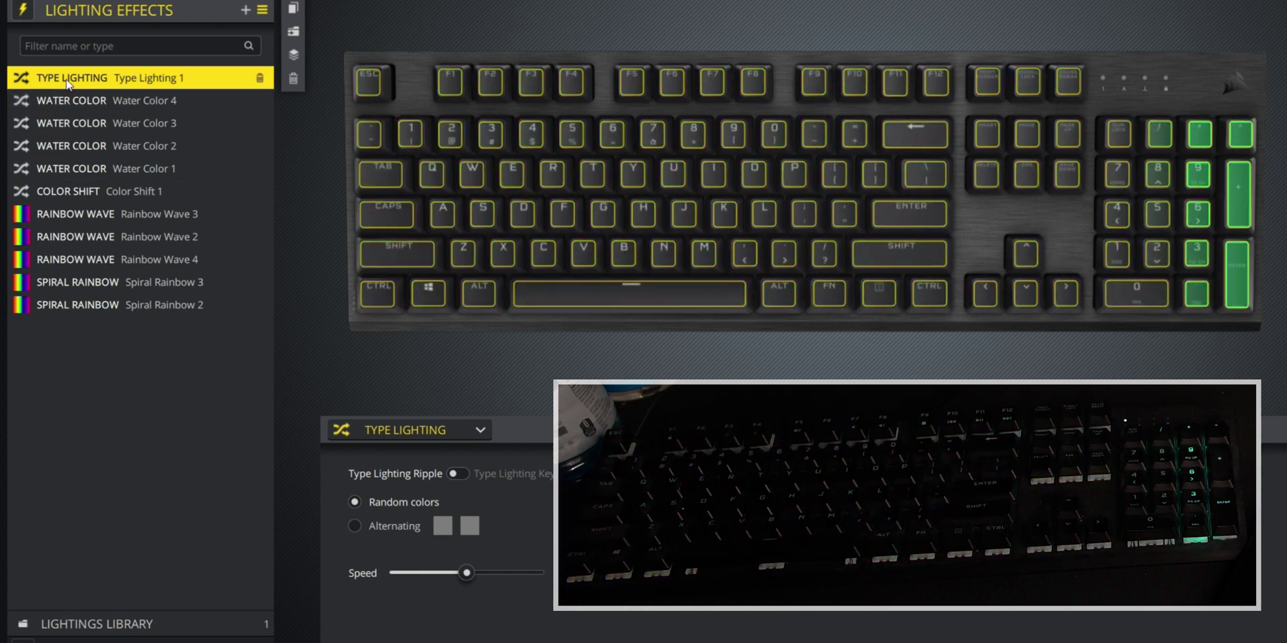
{"action": "left_click", "coordinate": [261, 79]}
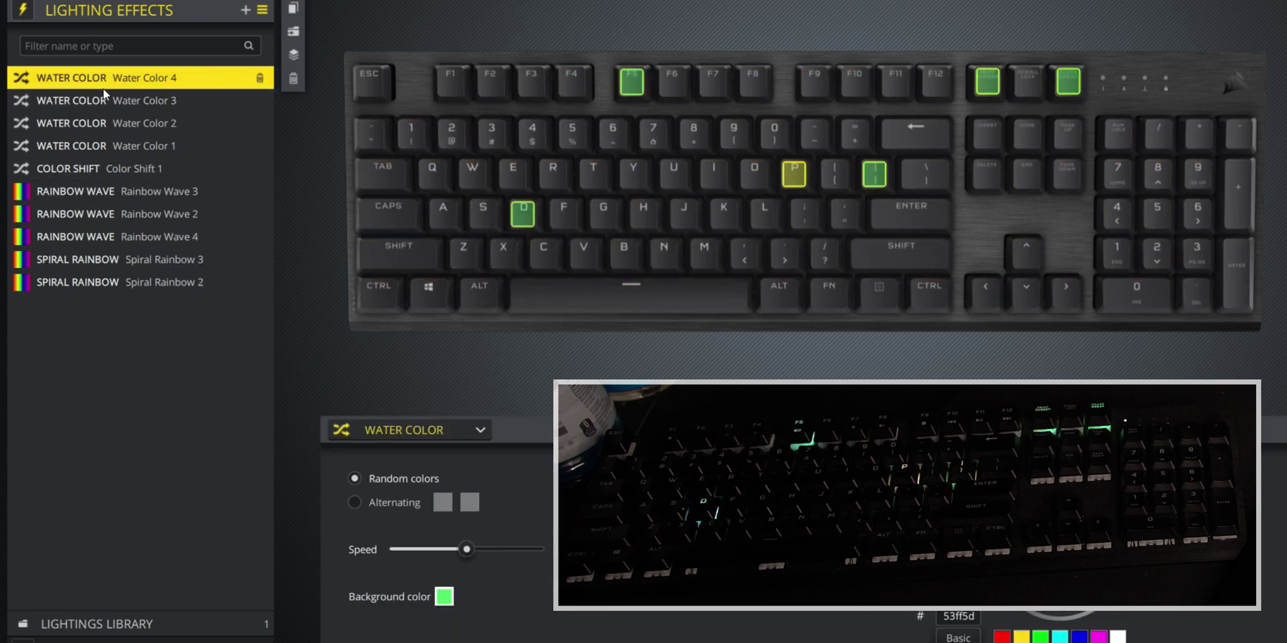
Add a new Type Lighting layer at the top of the effects stack and preview all layers together.
{"action": "left_click", "coordinate": [249, 10]}
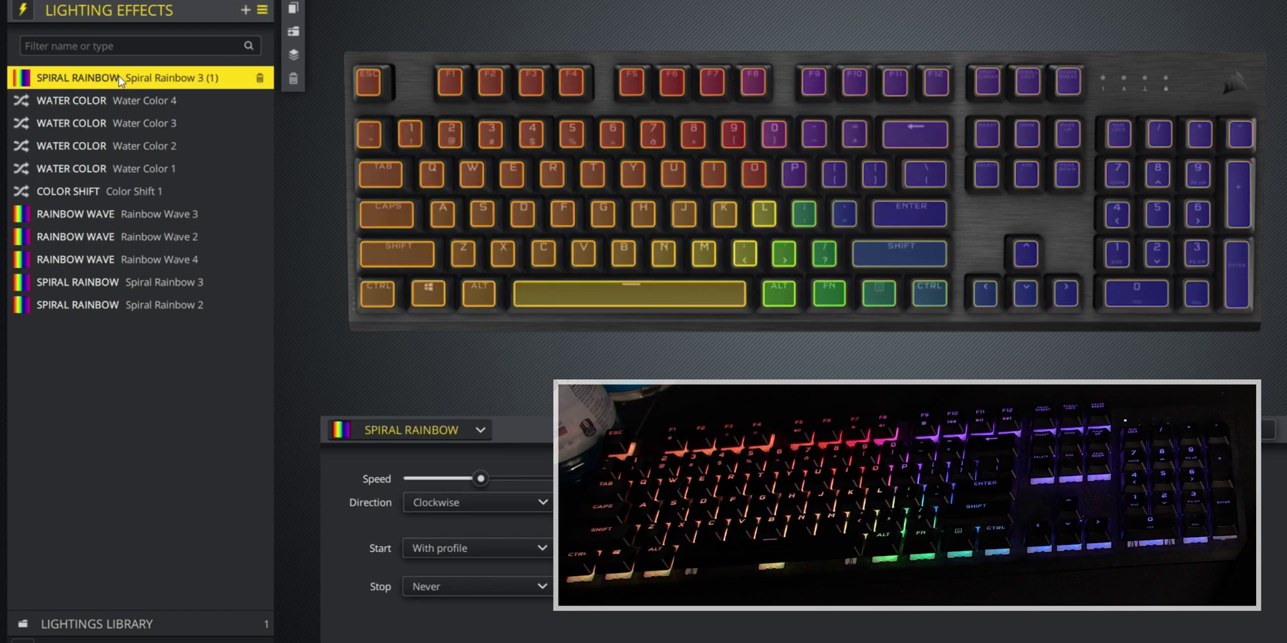
{"action": "left_click", "coordinate": [445, 434]}
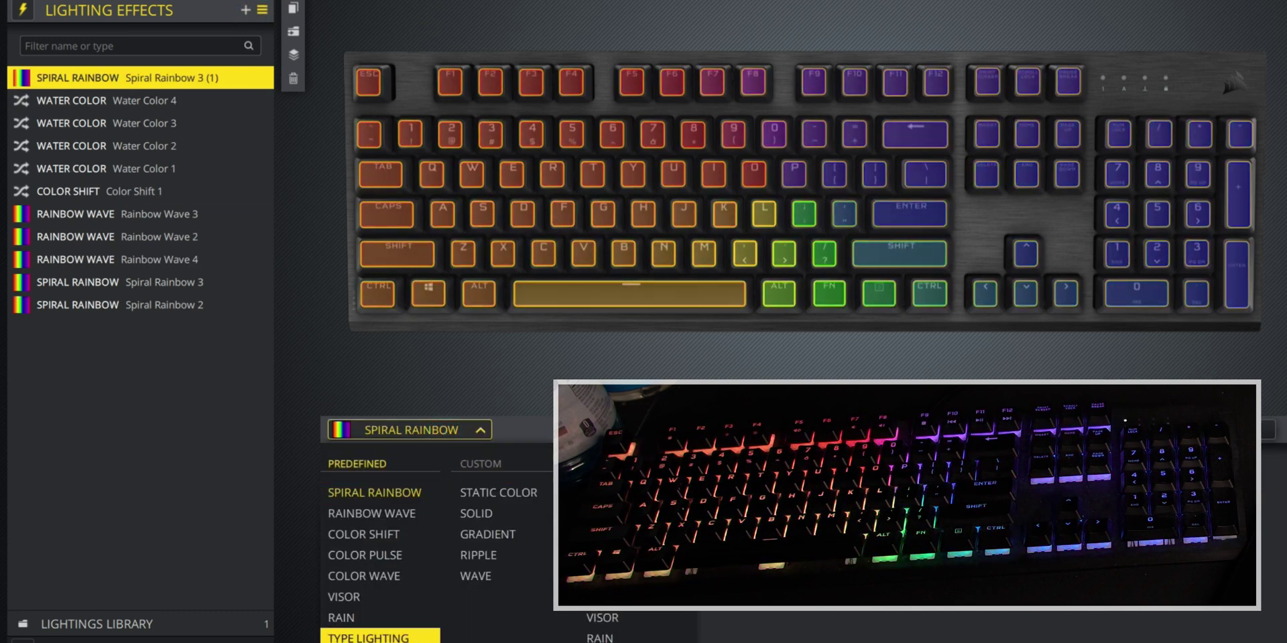
{"action": "left_click", "coordinate": [376, 633]}
{"action": "left_click", "coordinate": [292, 58]}
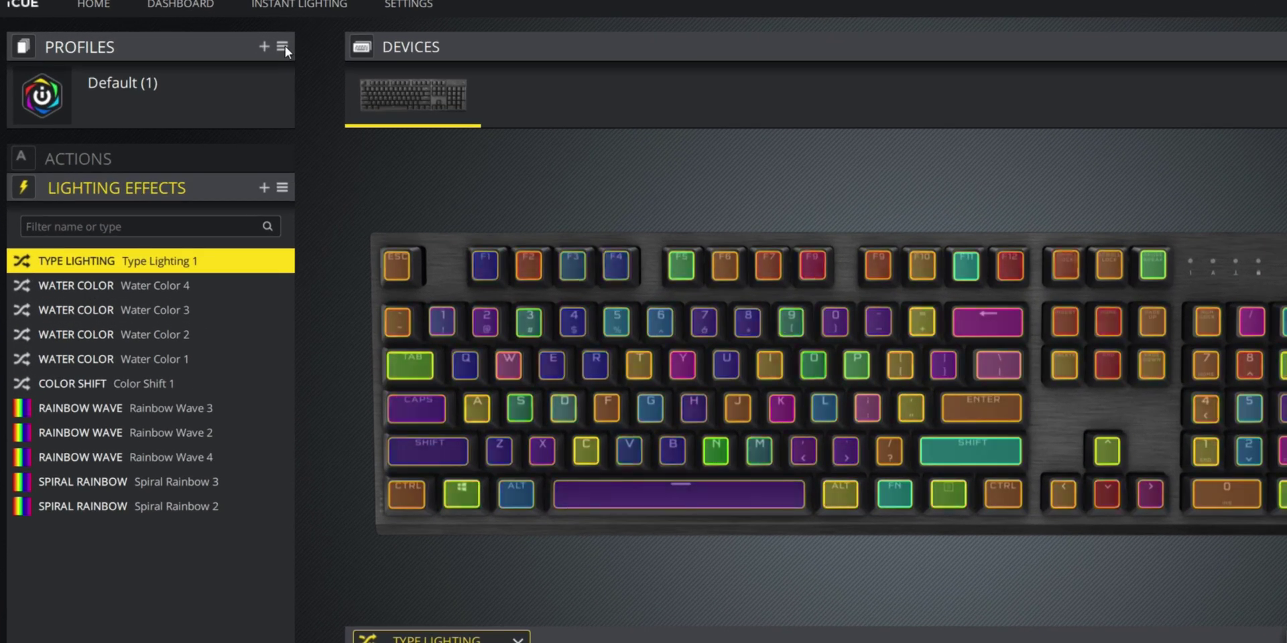
Open the Export tab in Import/Export with Default (1) chosen, cancelling the Save dialog without exporting.
{"action": "left_click", "coordinate": [282, 46]}
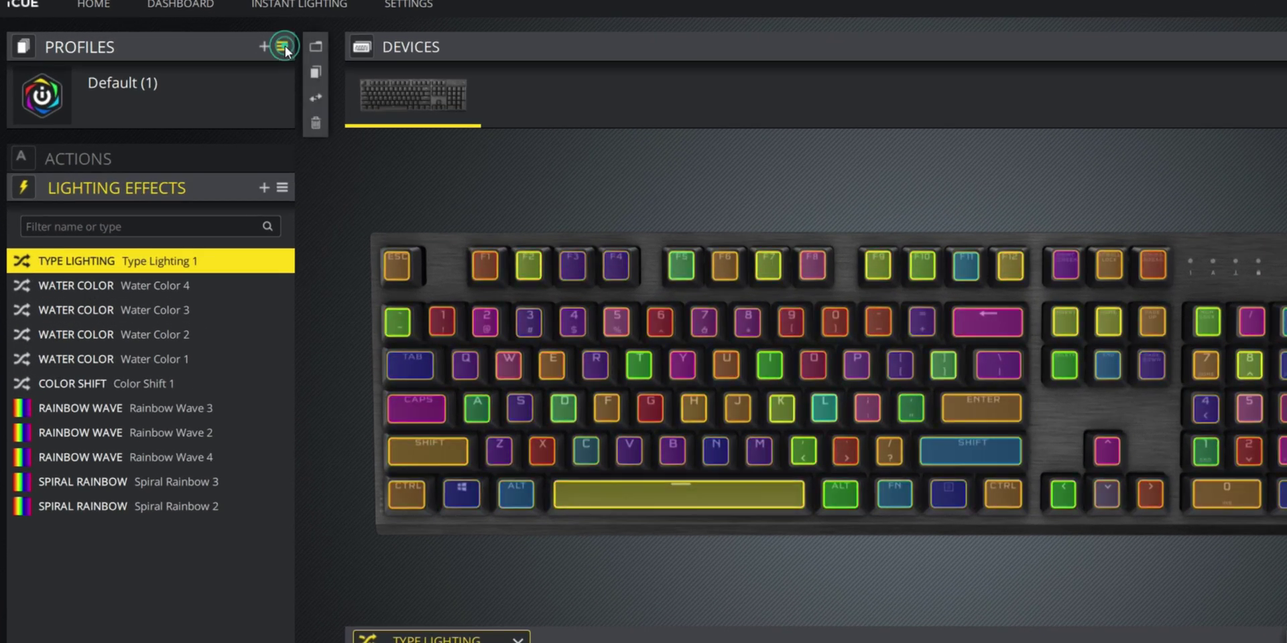
{"action": "left_click", "coordinate": [316, 98]}
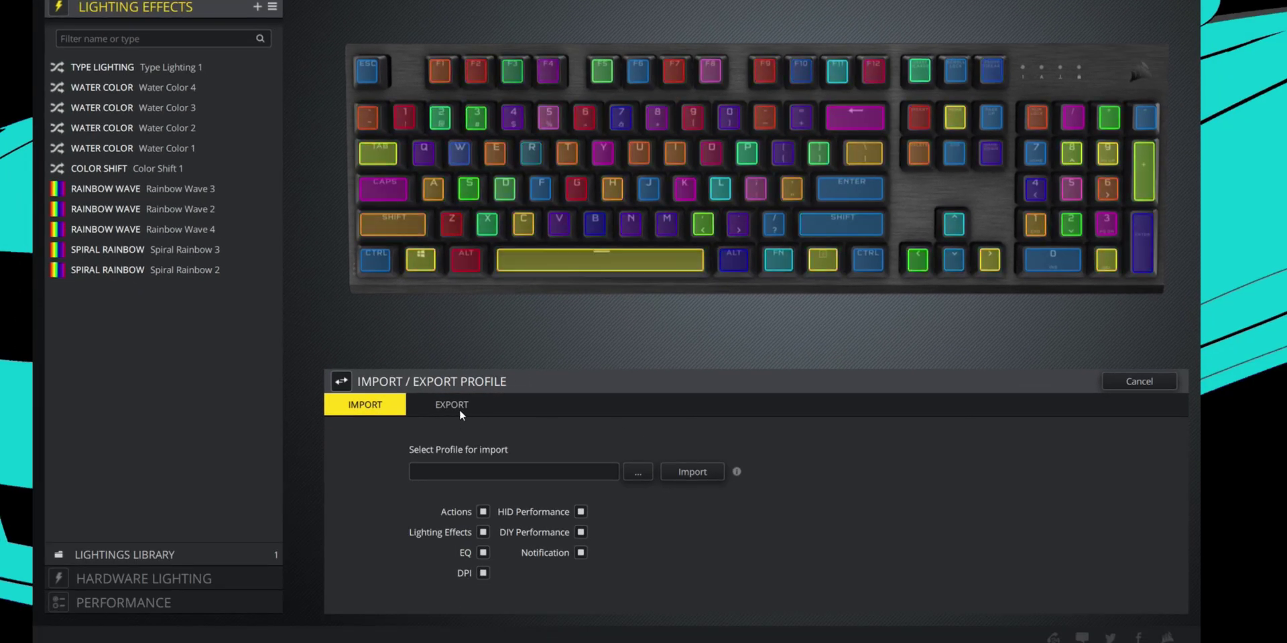
{"action": "left_click", "coordinate": [460, 406]}
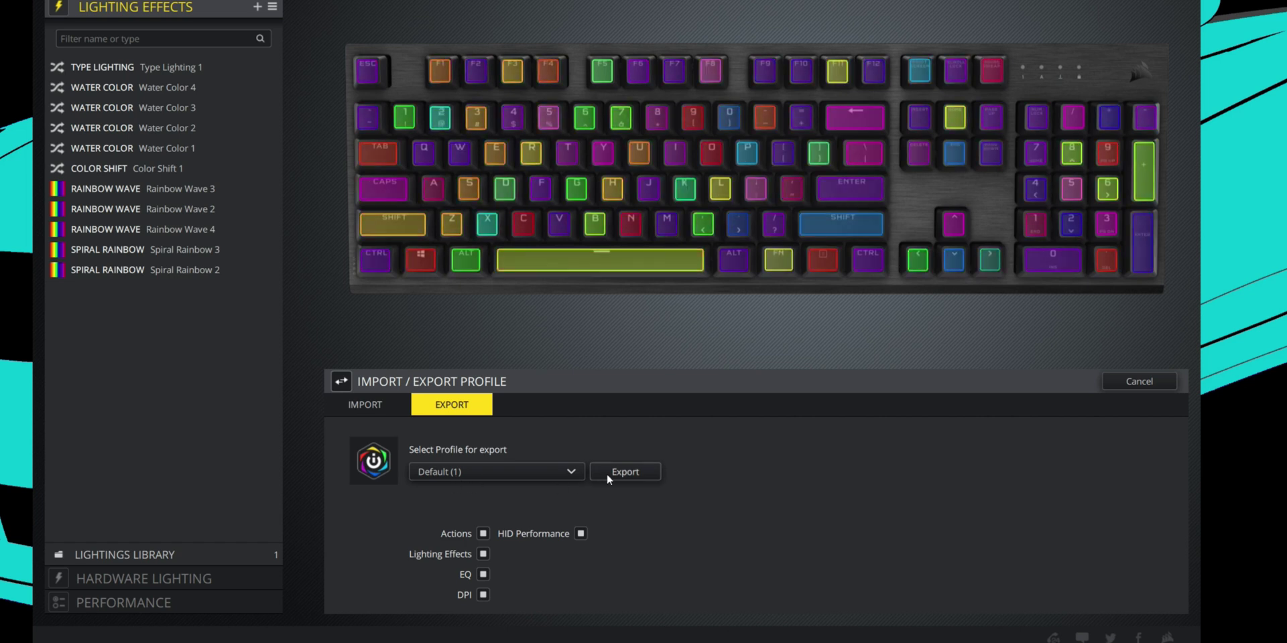
{"action": "left_click", "coordinate": [651, 478]}
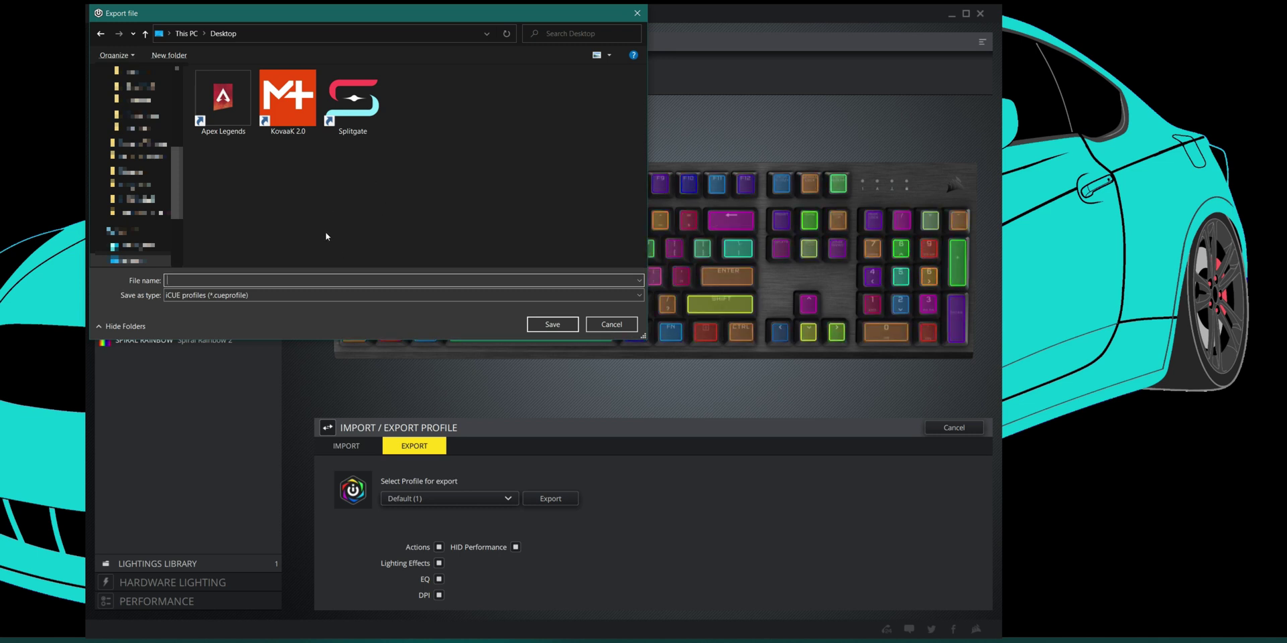
{"action": "left_click", "coordinate": [611, 326]}
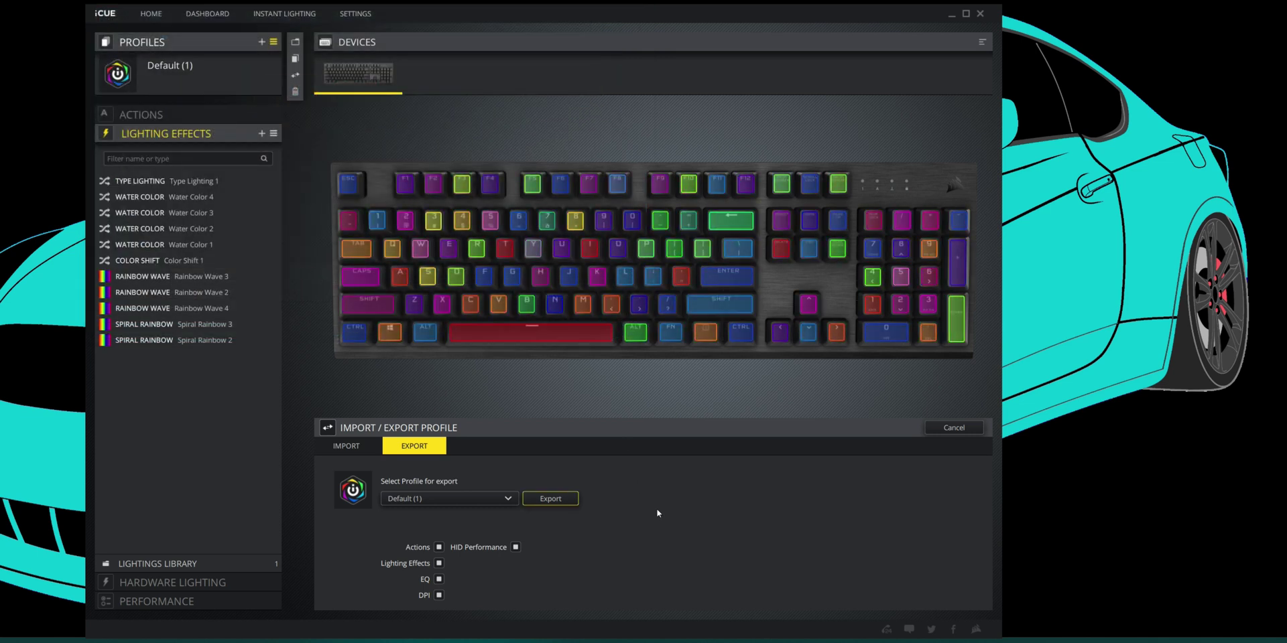
Show the Import tab and browse for a profile file, cancelling the file picker.
{"action": "left_click", "coordinate": [345, 446]}
{"action": "left_click", "coordinate": [567, 499]}
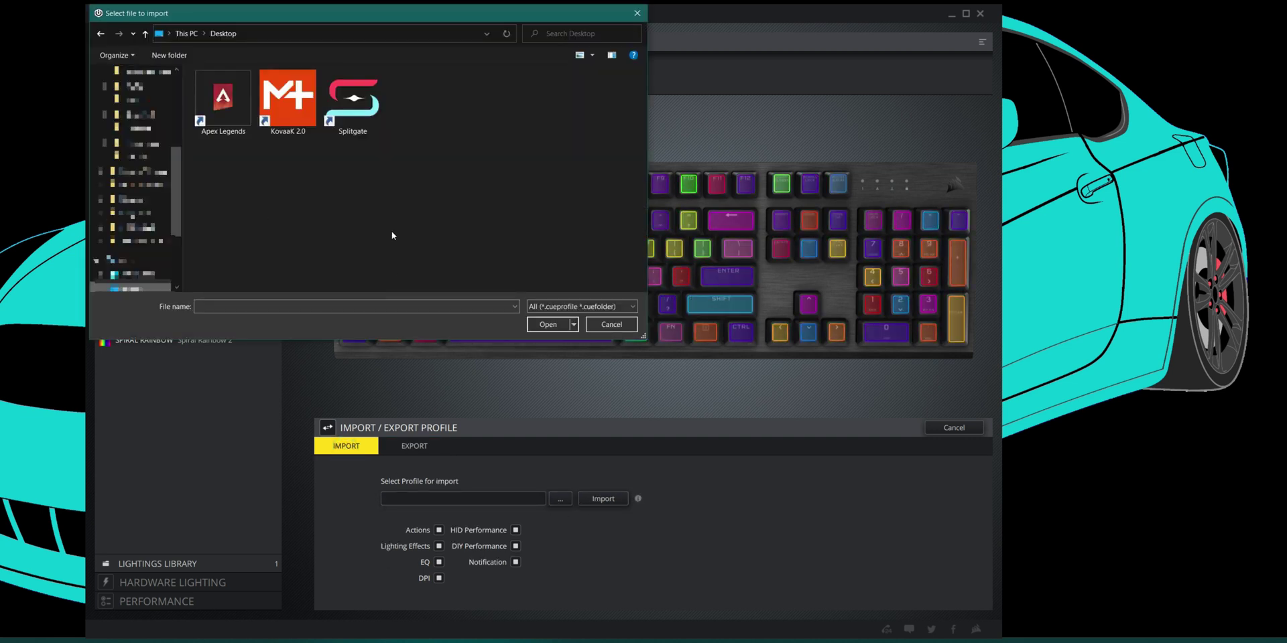
{"action": "left_click", "coordinate": [611, 326]}
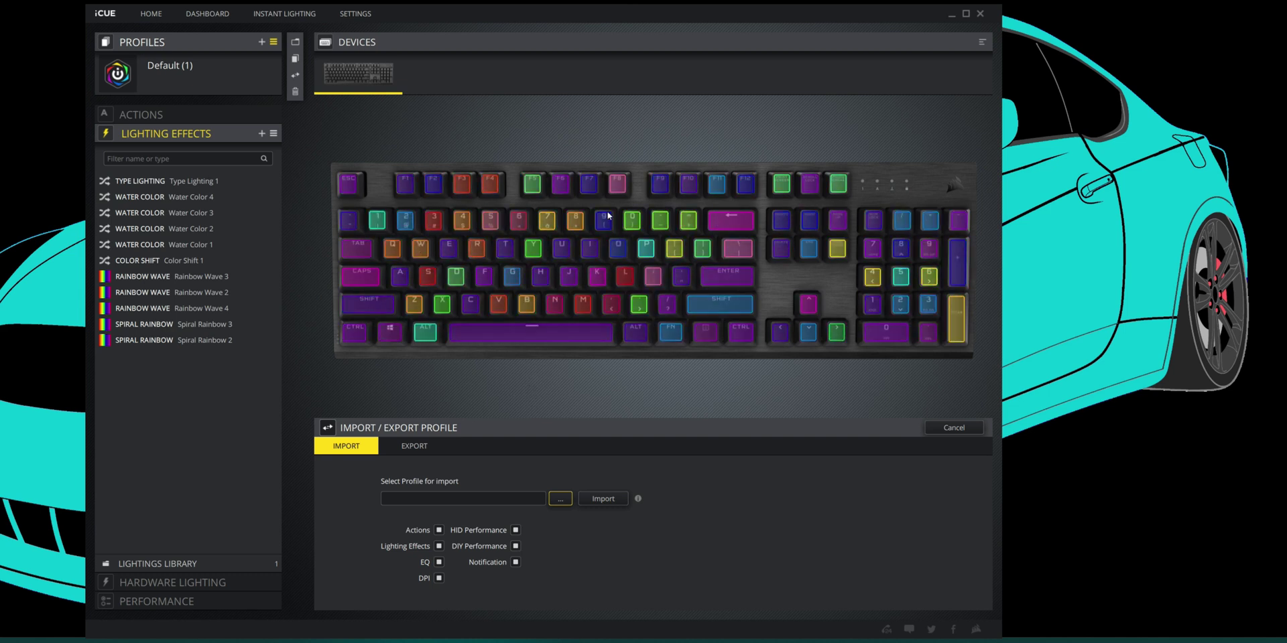